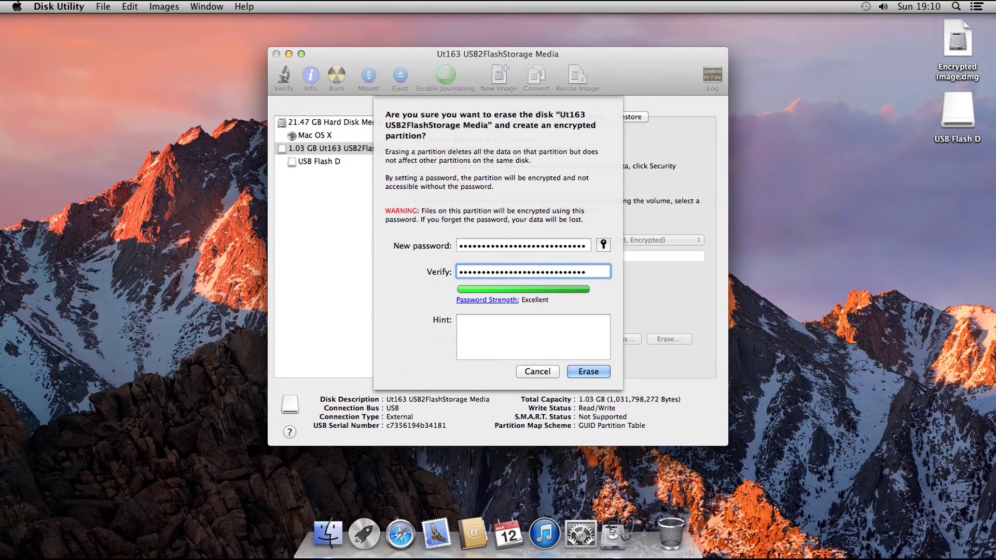
- Start the encrypted erase of the 1.03 GB USB flash drive
left_click(591, 371)
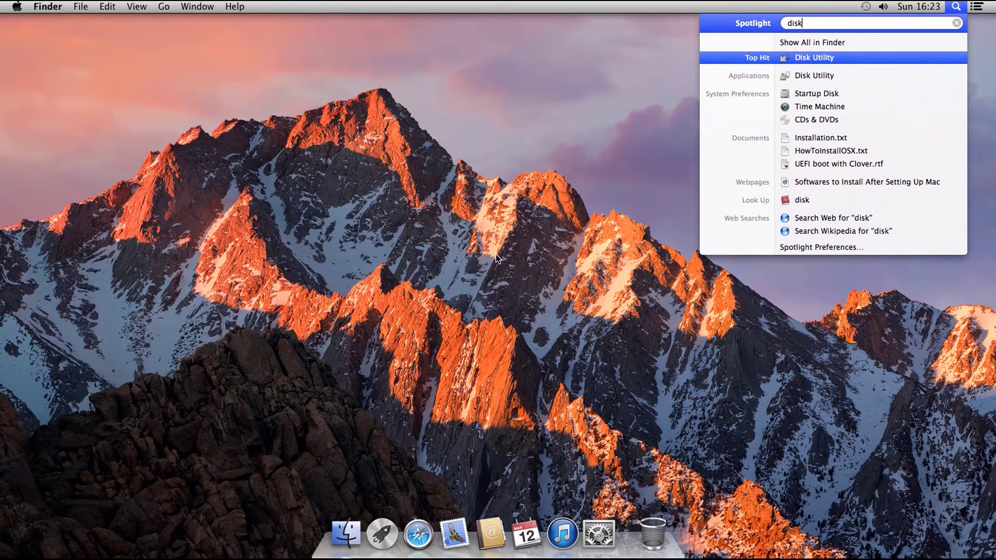
- Launch Disk Utility from Spotlight and select the Firefox 54.0.1.dmg disk image
key("Return")
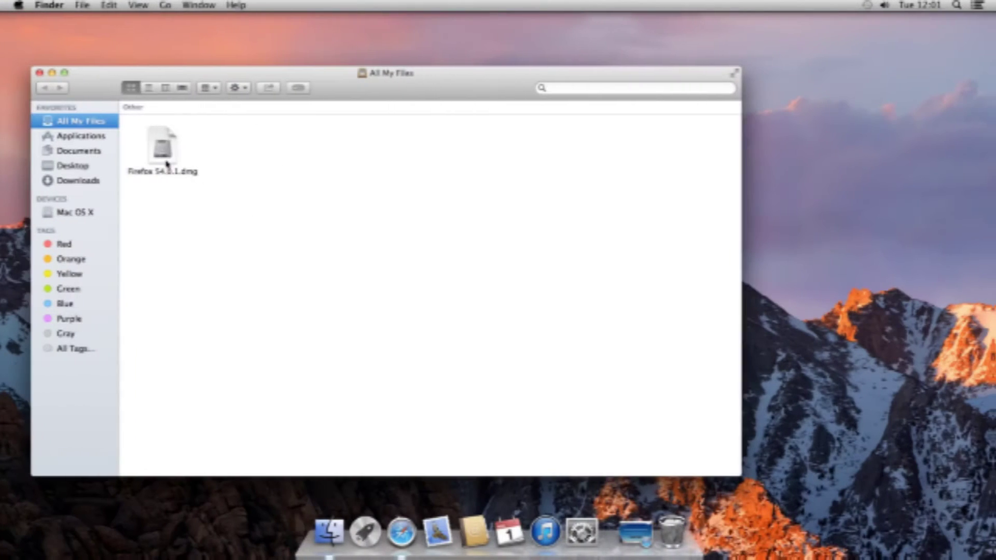
left_click(161, 156)
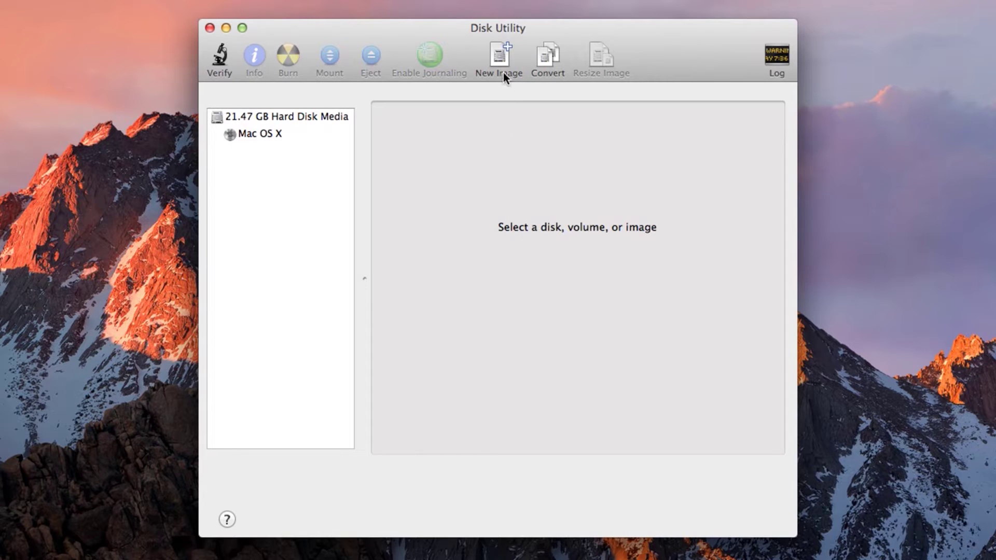
- Start a new blank image with 'Encrypted Image' as both file name and volume name
left_click(500, 57)
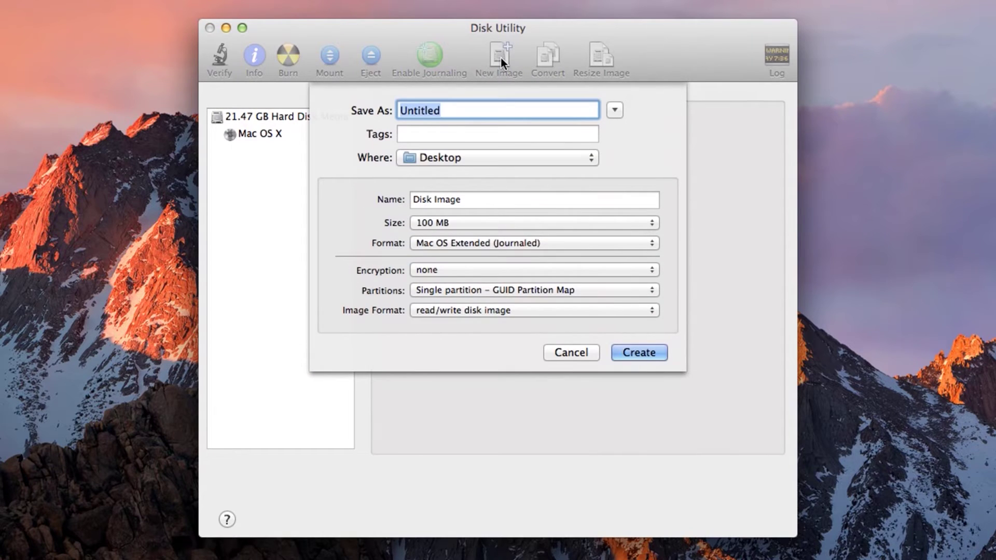
type("Encrypted Image")
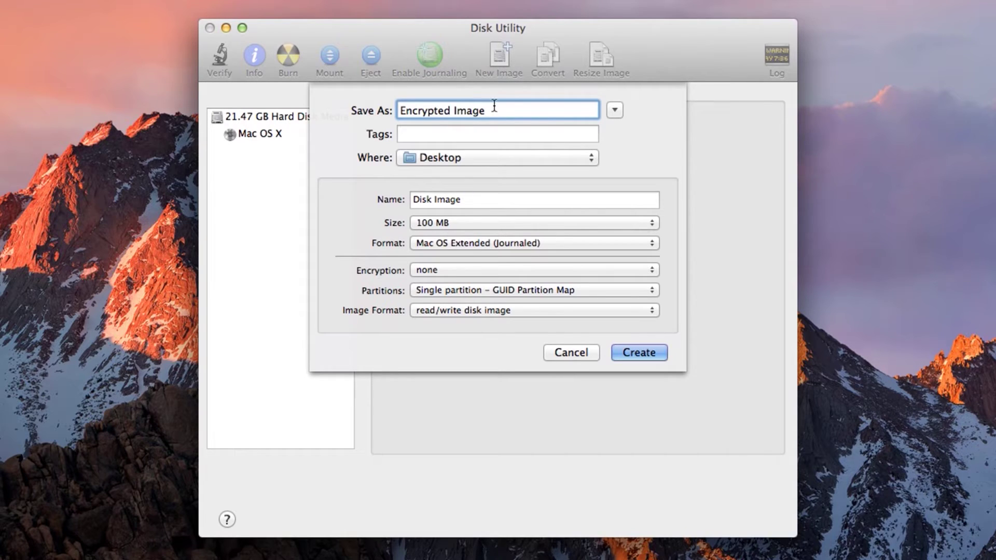
triple_click(476, 202)
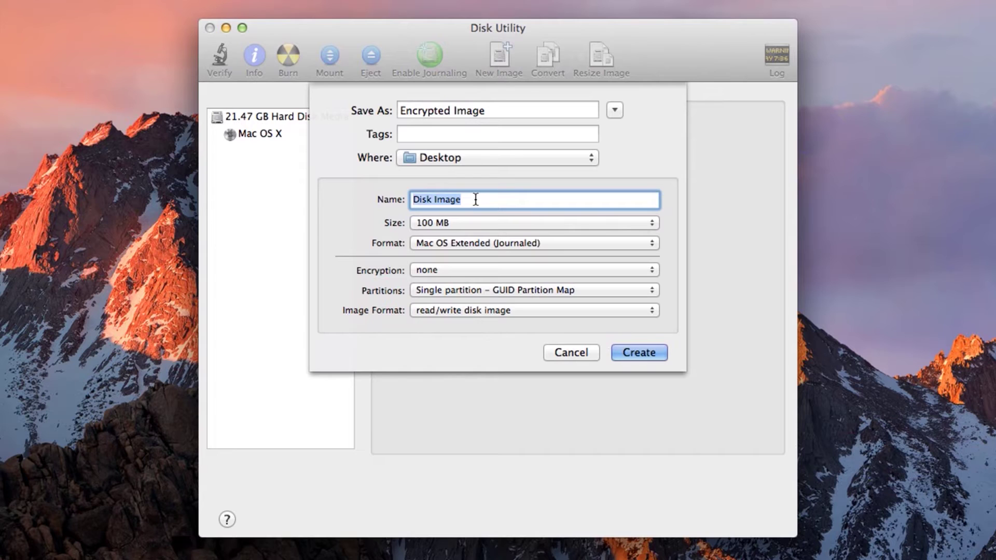
type("Encrypted Image")
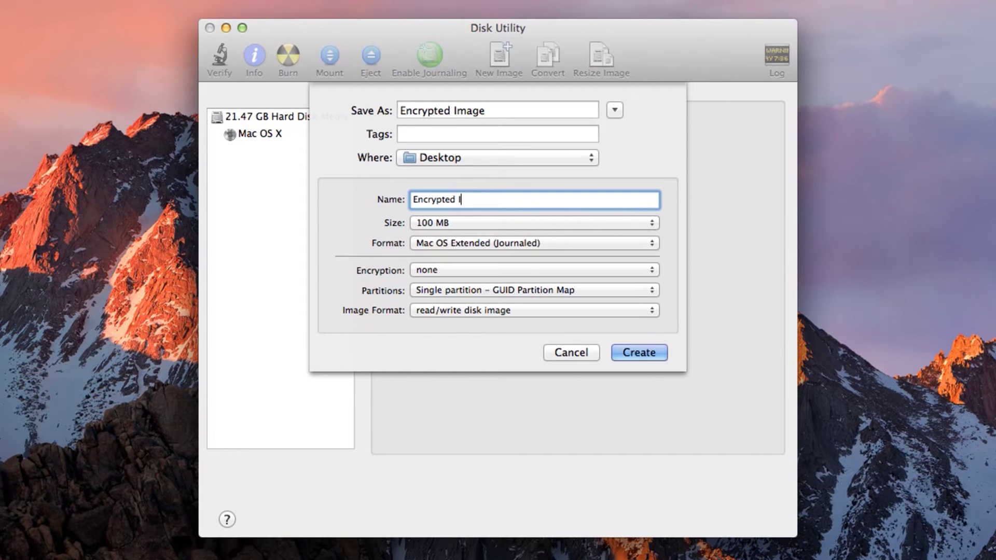
- Set the image size to 500 MB with 256-bit AES encryption and create it
left_click(474, 222)
left_click(472, 234)
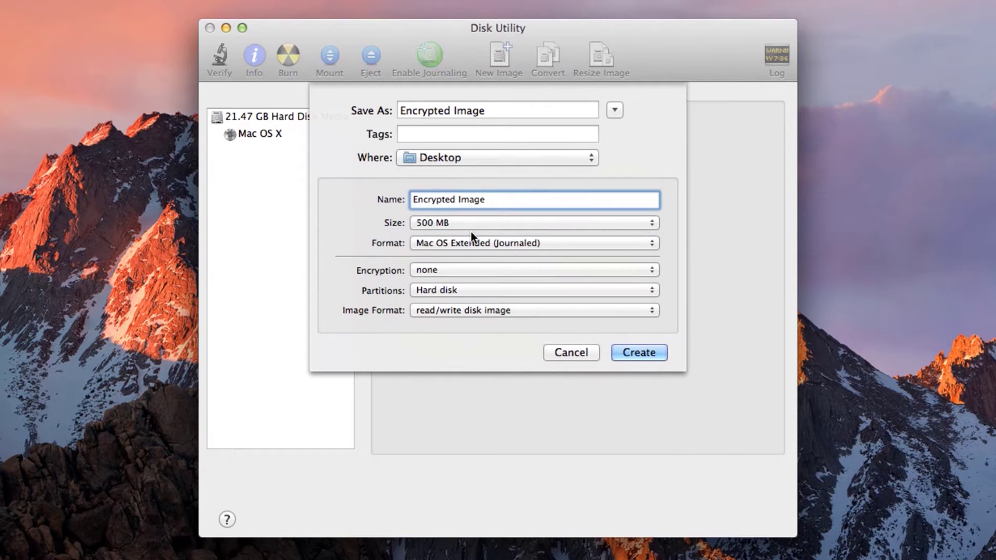
left_click(471, 269)
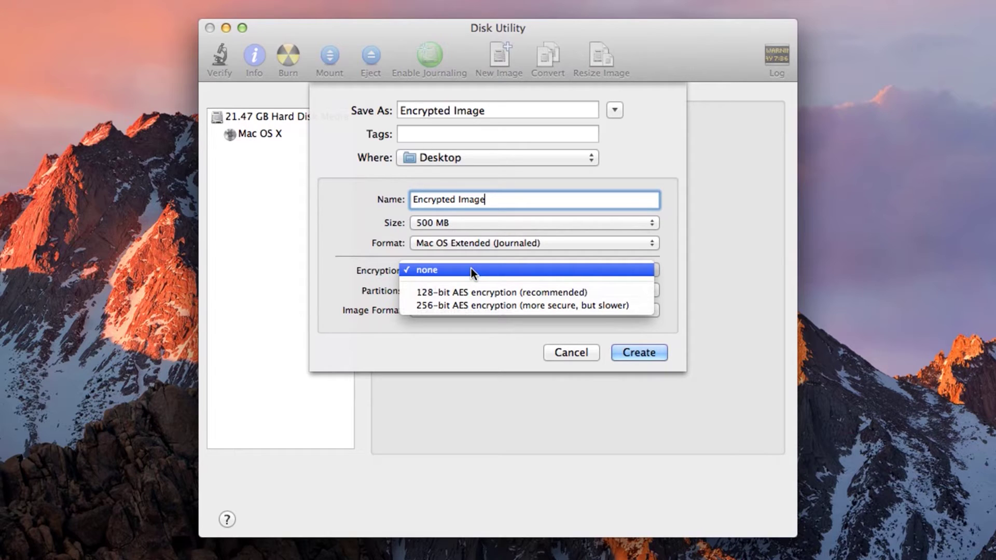
left_click(467, 305)
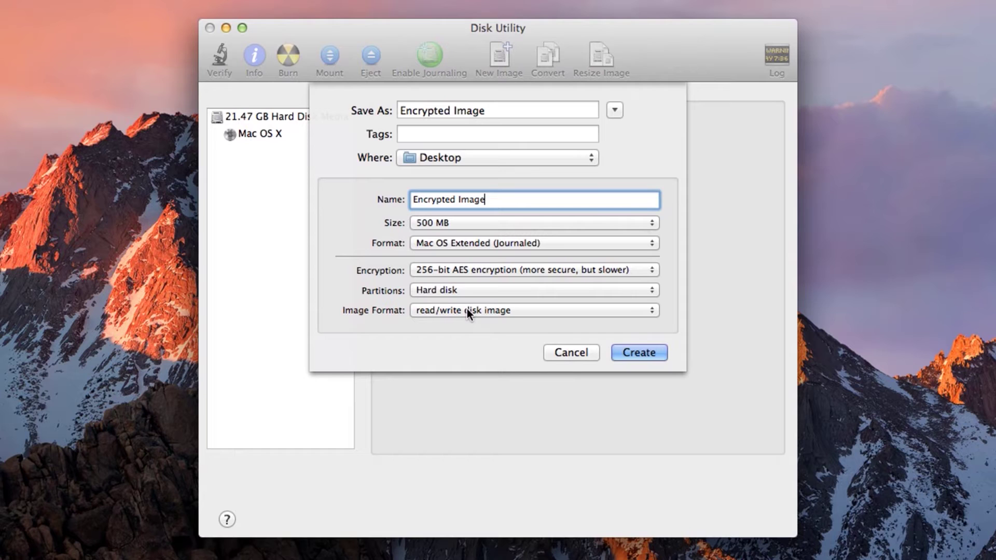
left_click(636, 350)
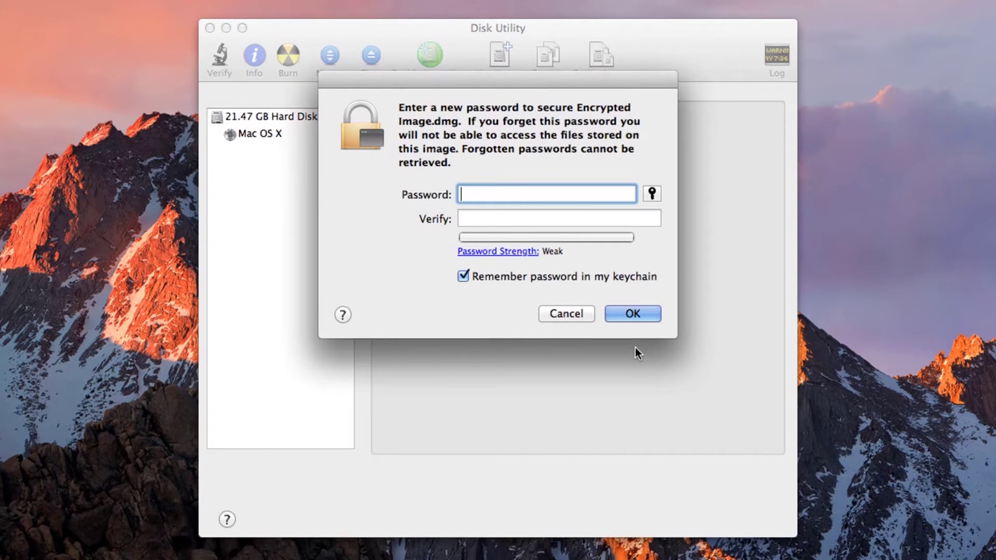
- Enter and verify the image password, keeping it out of the keychain
type("•••••••••••••")
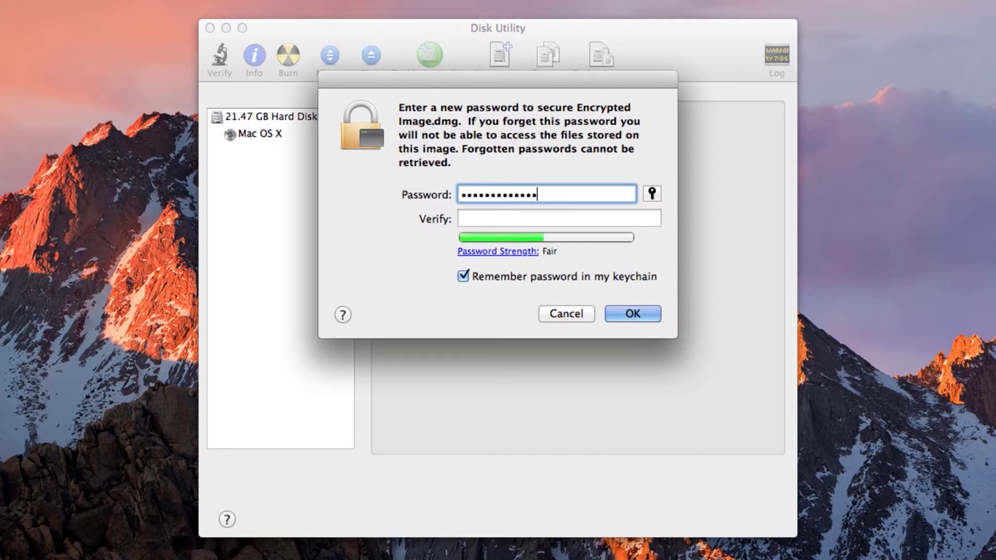
type("••••••••••••••••")
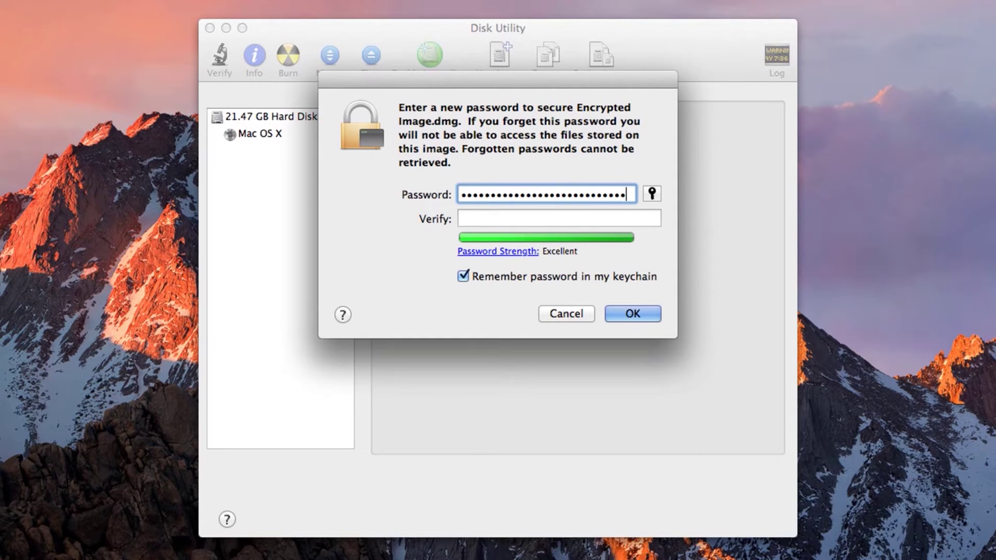
key("Tab")
type("••••••••")
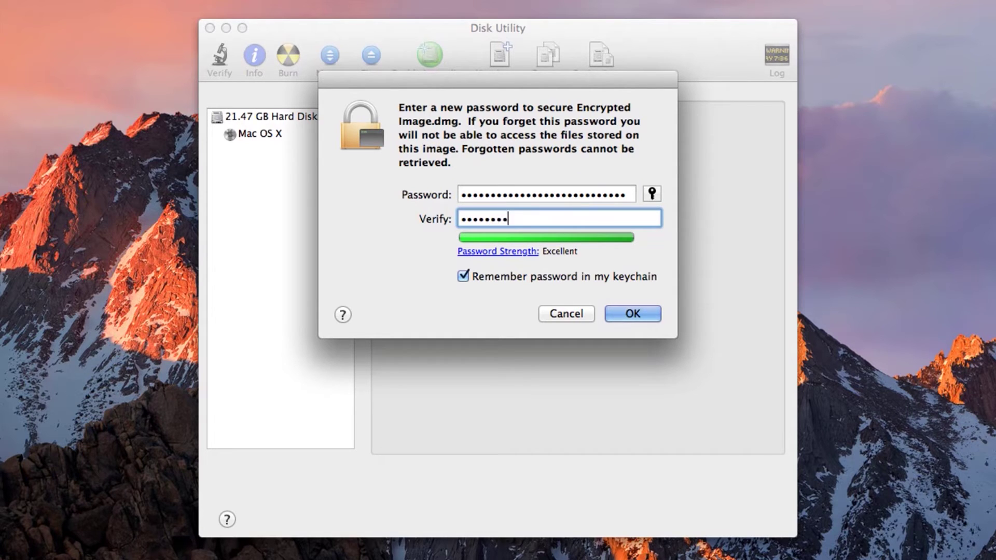
type("••••••••••••••••••••")
left_click(464, 276)
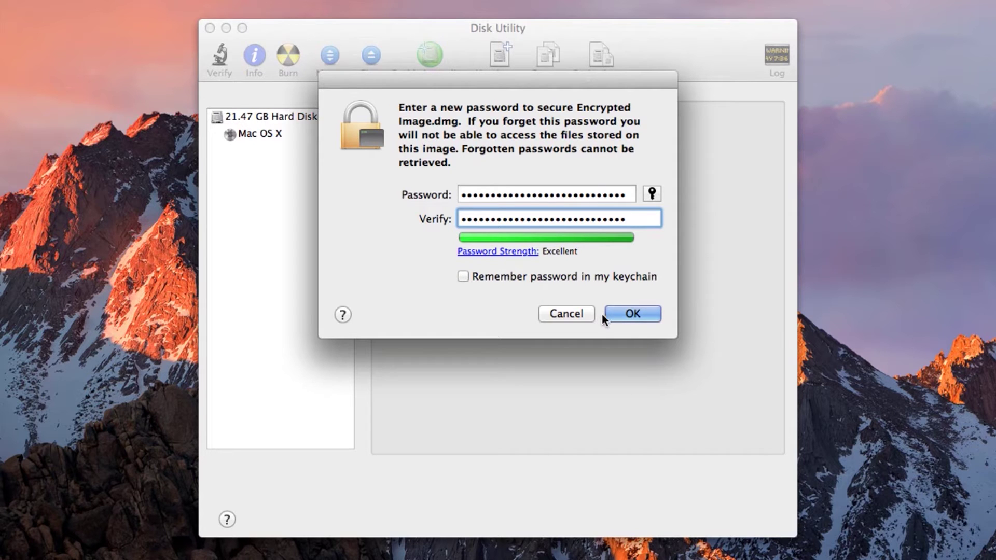
left_click(618, 313)
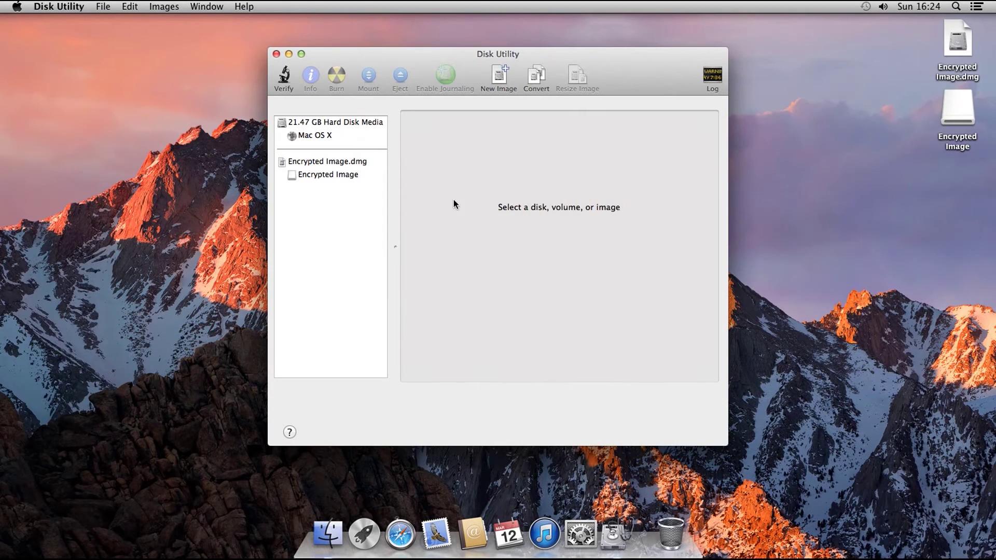
- Minimize the Disk Utility window once the encrypted image is mounted
left_click(289, 55)
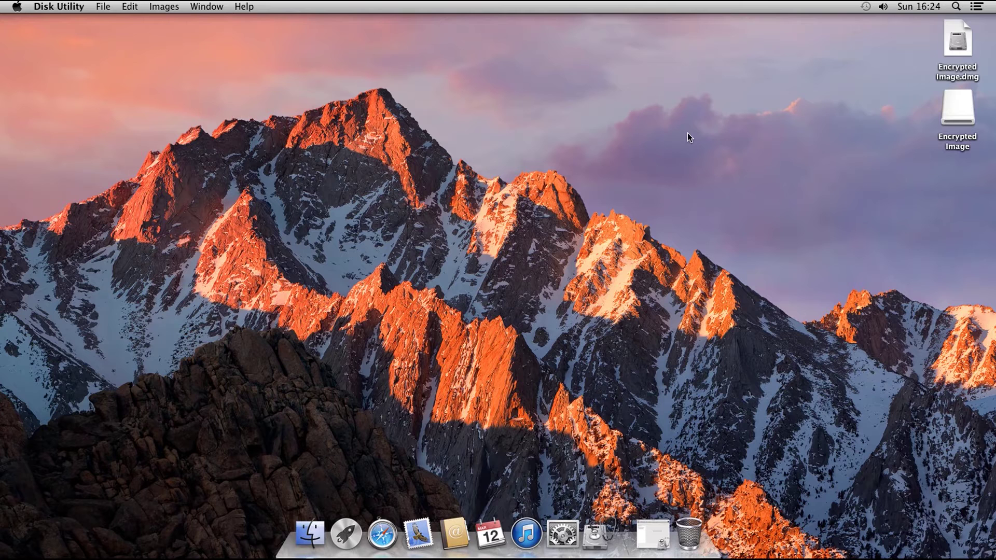
- Create a 'Sensitive Files' folder in the Encrypted Image volume, then close and eject it
double_click(964, 115)
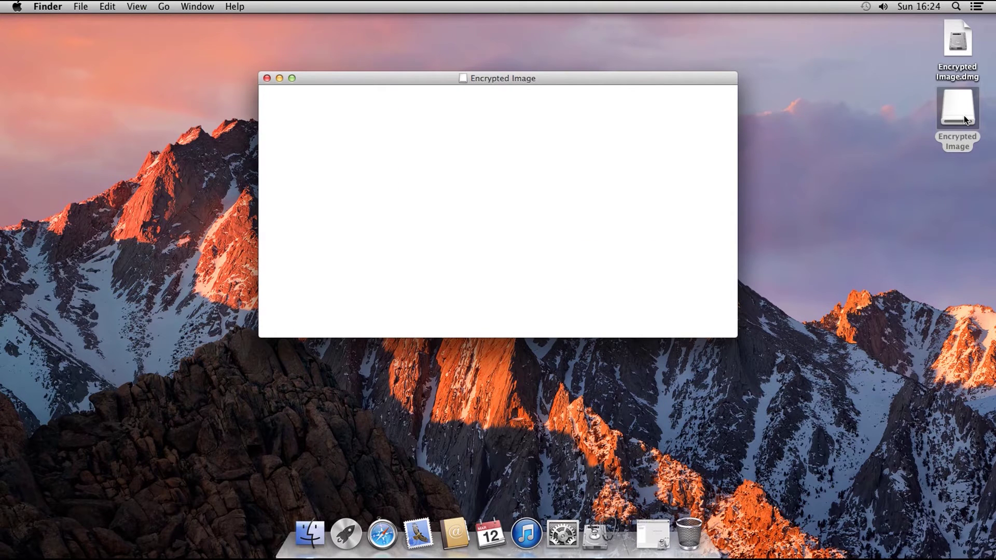
right_click(309, 132)
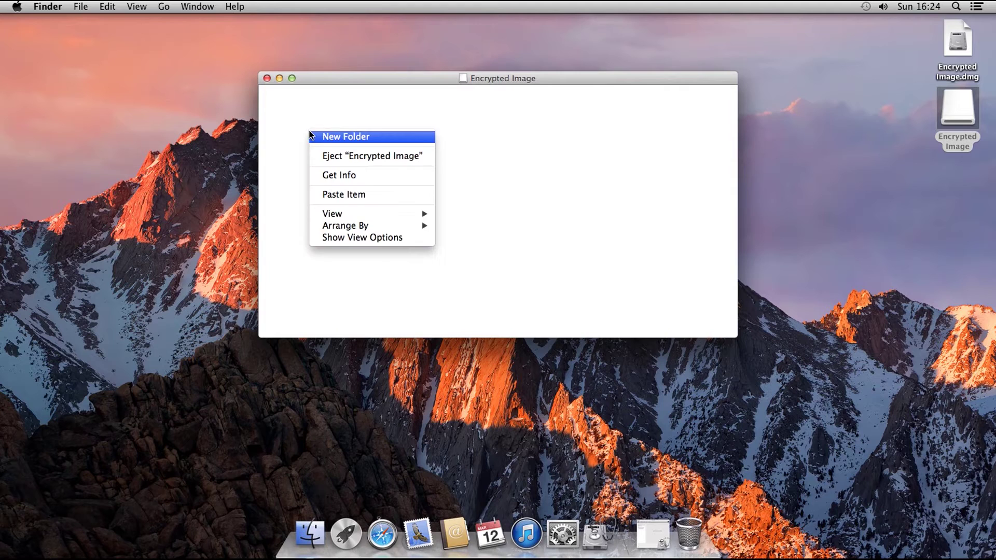
left_click(313, 136)
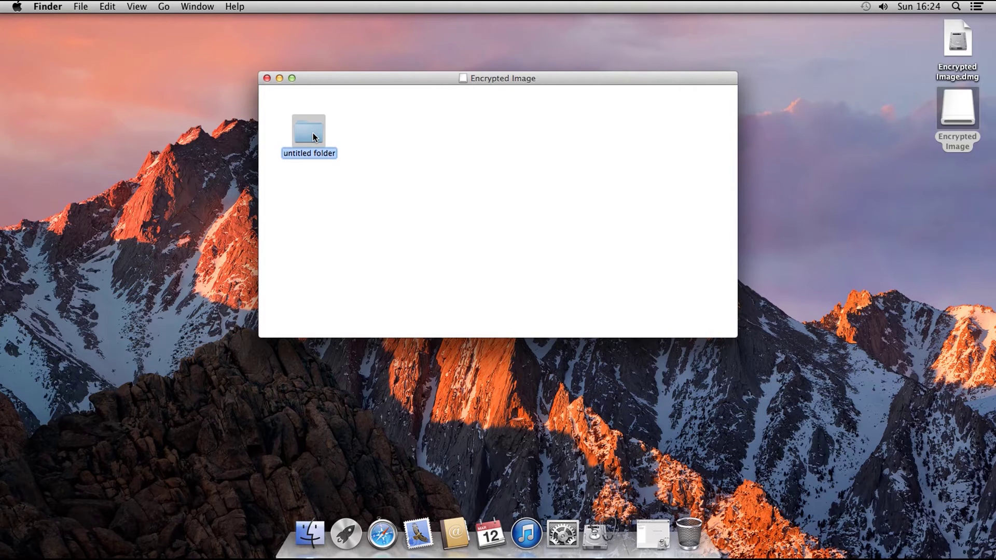
type("Sensitive Files")
key("Return")
left_click(266, 78)
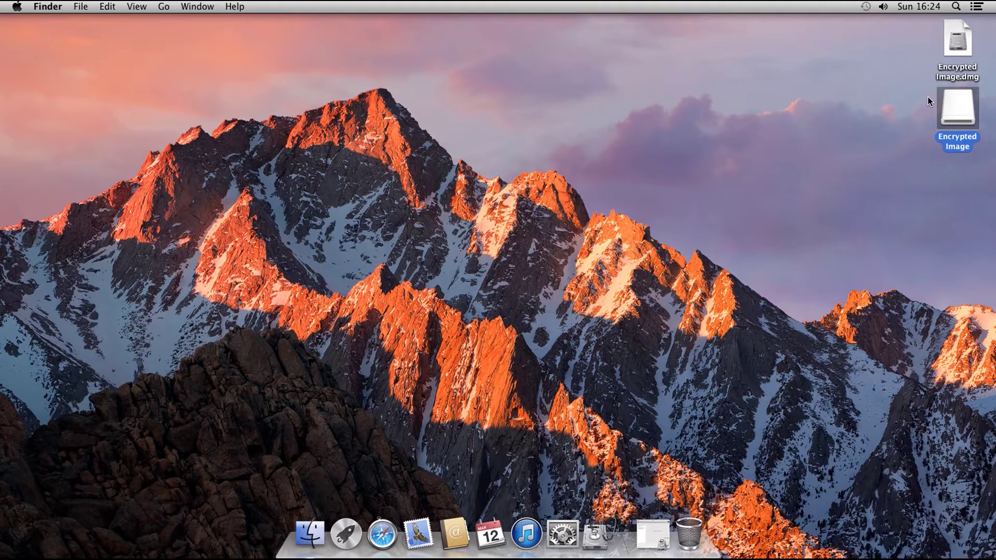
left_click_drag(957, 106, 690, 534)
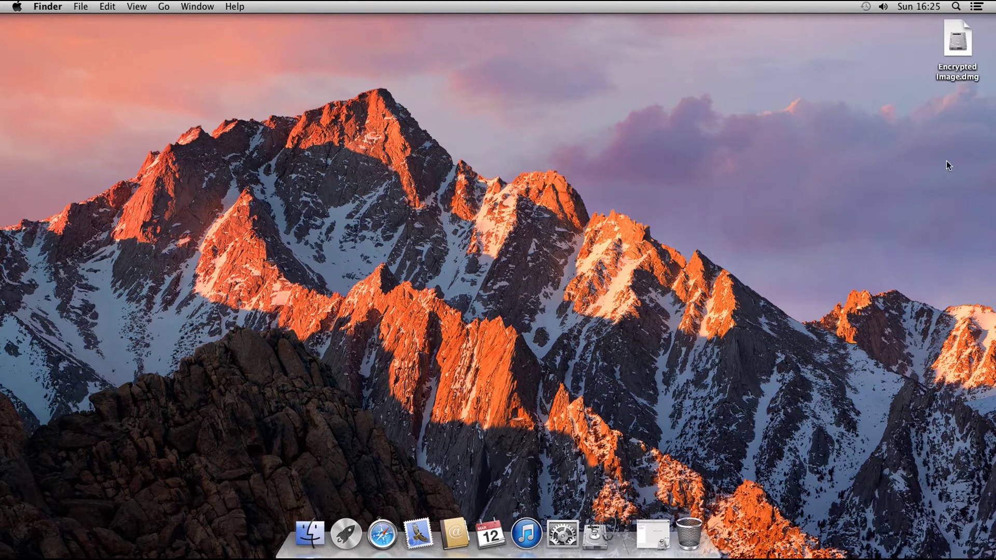
- Unlock Encrypted Image.dmg with its password, view the volume, then eject it
left_click(961, 48)
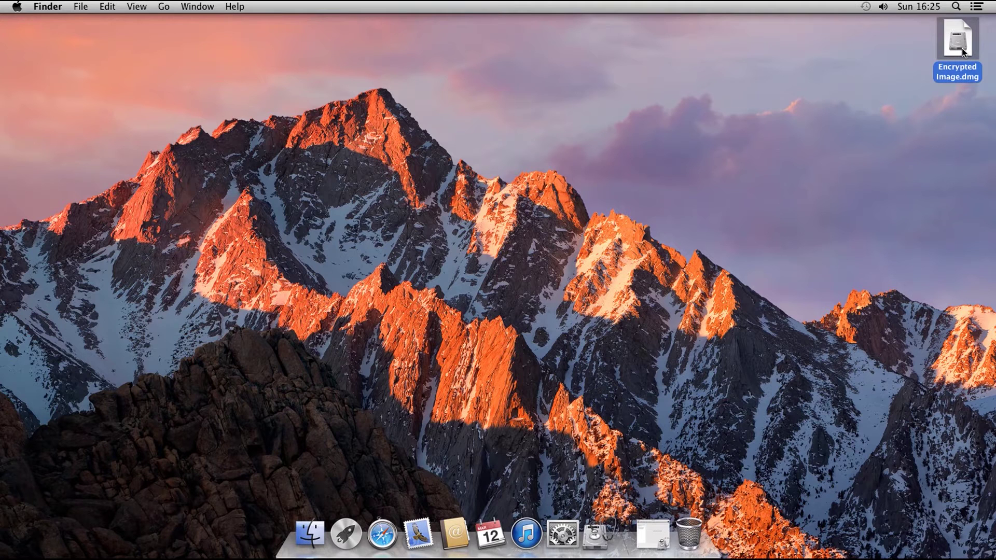
double_click(962, 48)
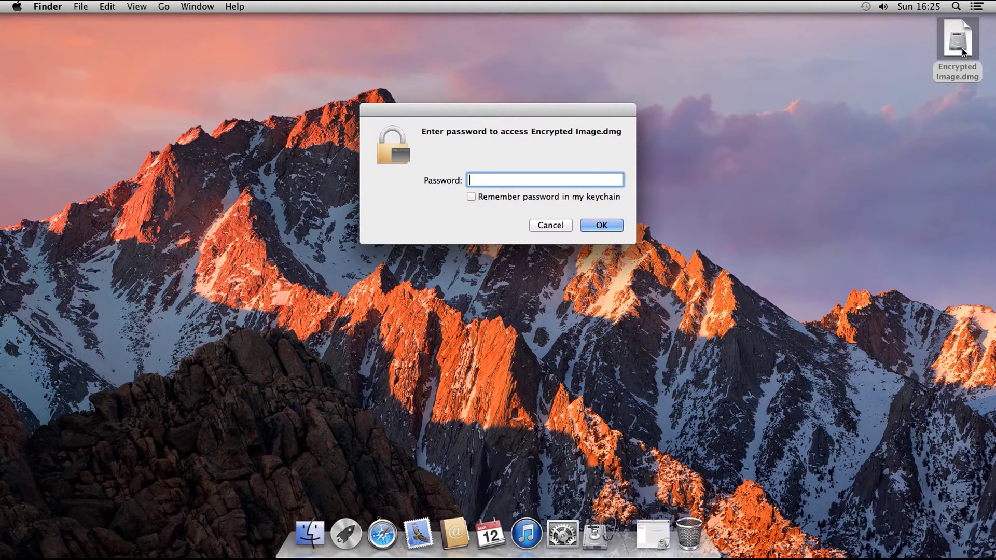
type("12345678901234567890")
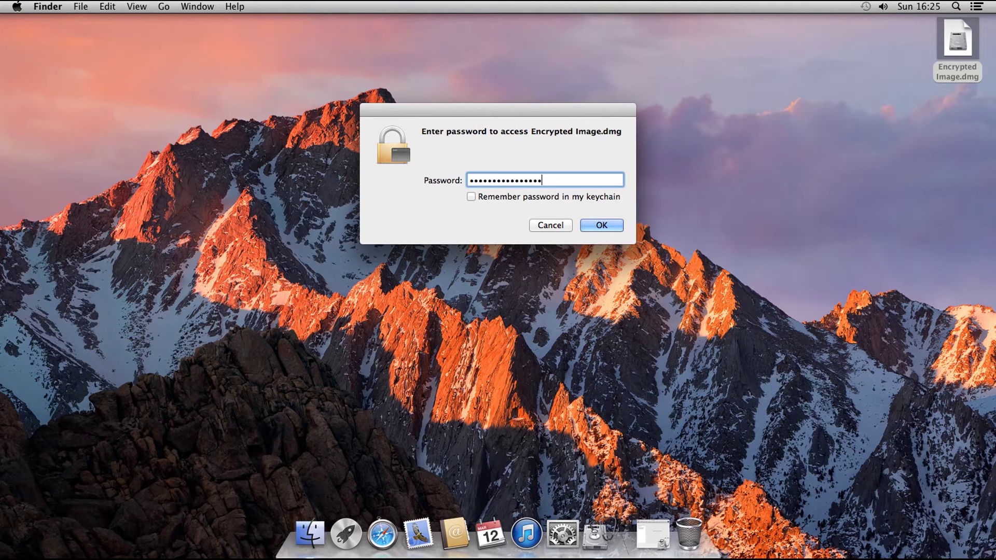
type("12345678")
key("Return")
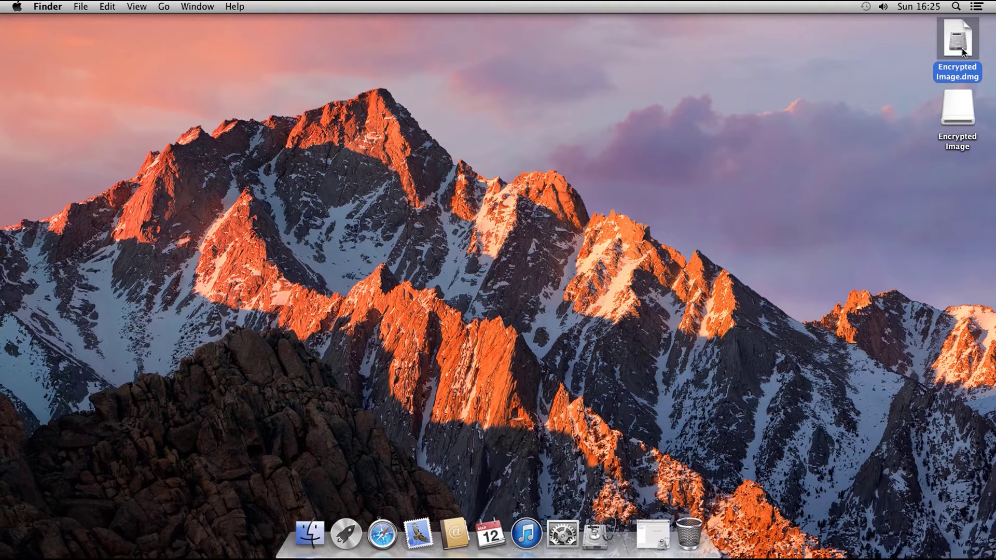
double_click(960, 104)
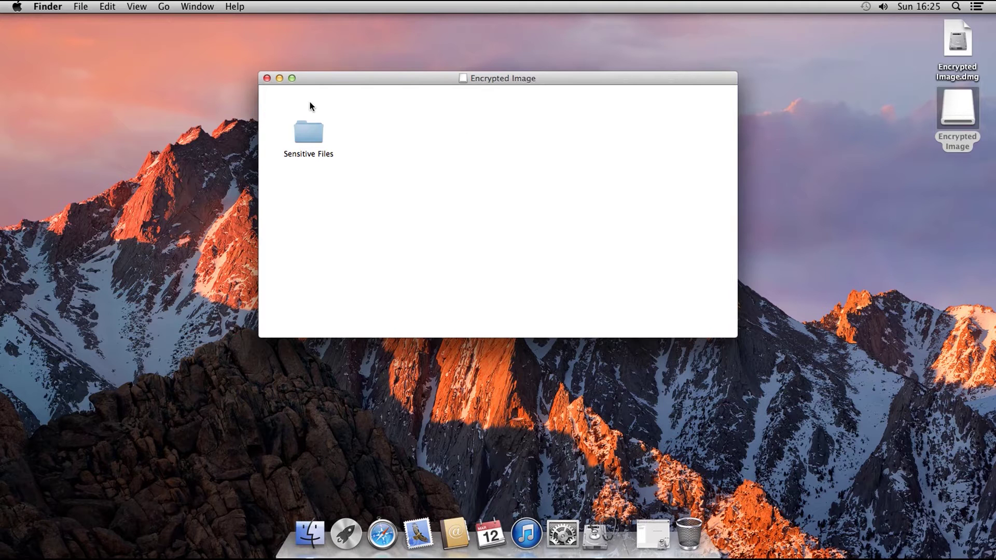
left_click(267, 78)
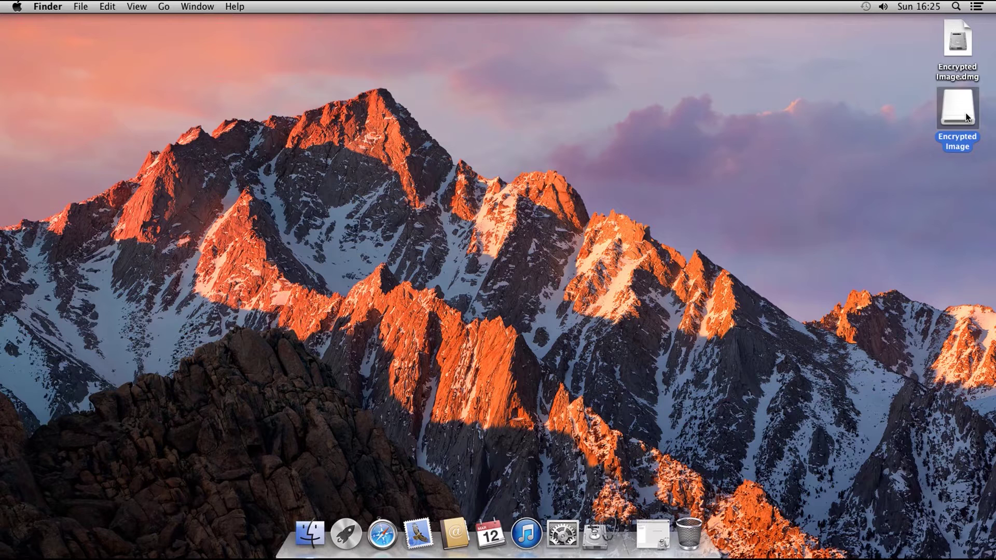
left_click_drag(967, 114, 693, 539)
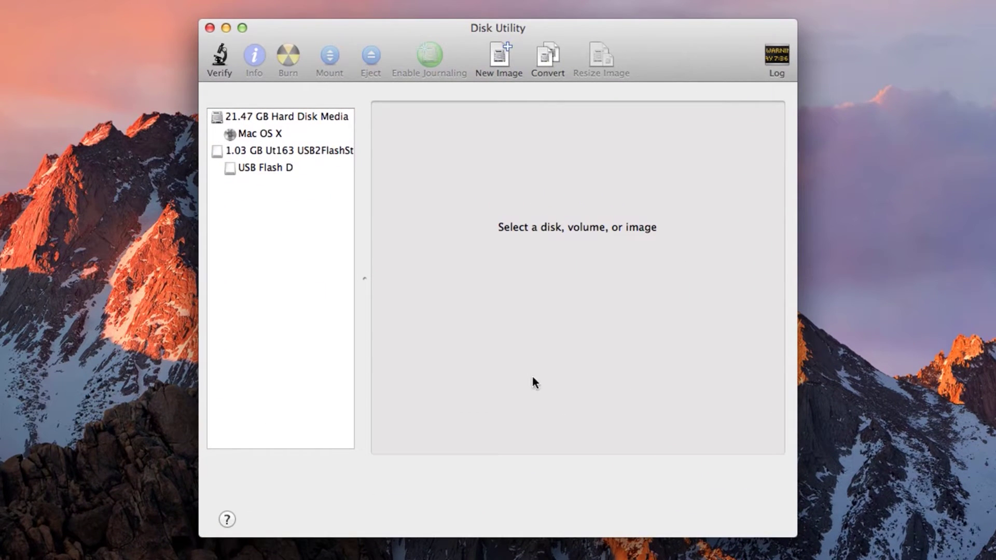
- Set the 1.03 GB USB drive's erase to Mac OS Extended (Journaled, Encrypted), named 'Encrypted Disk'
left_click(299, 151)
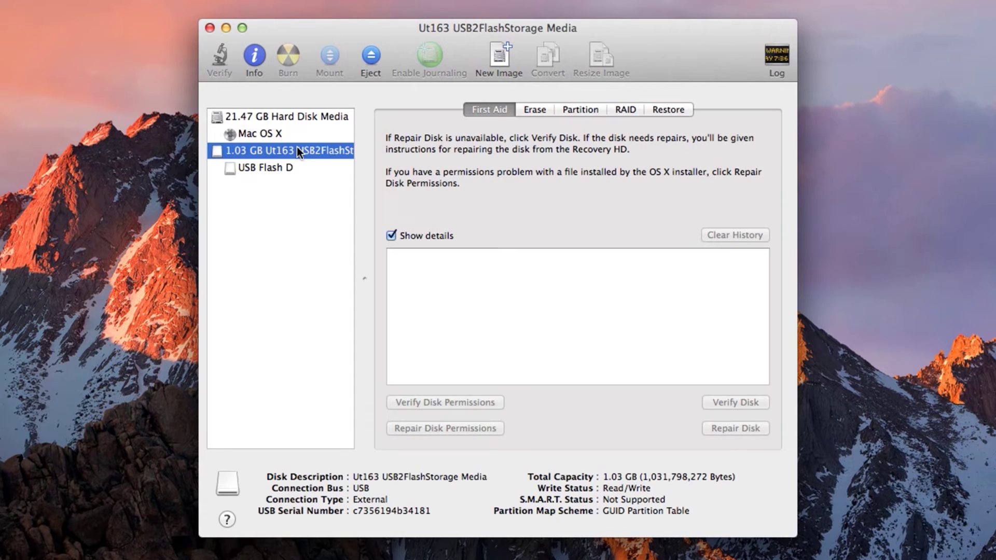
left_click(524, 113)
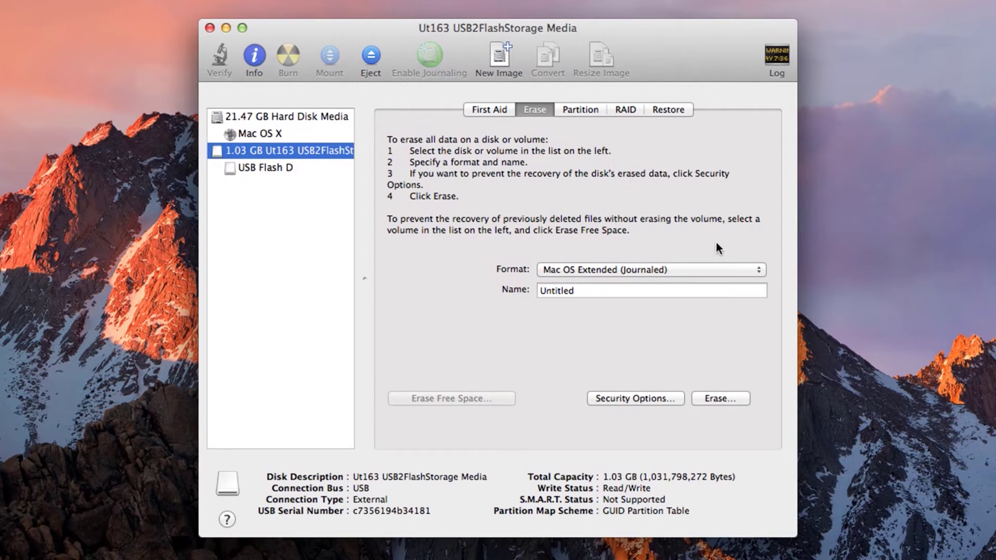
left_click(760, 271)
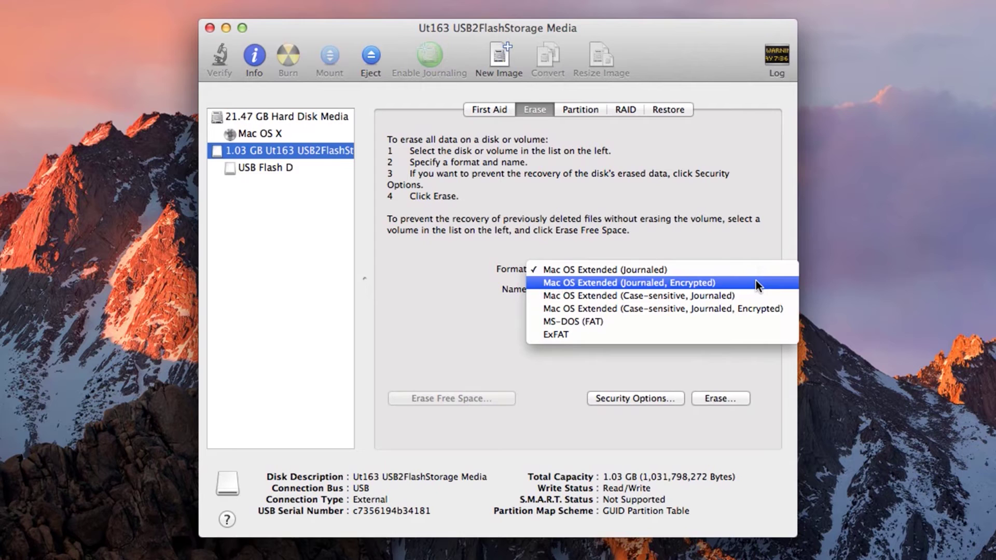
left_click(756, 282)
key("Tab")
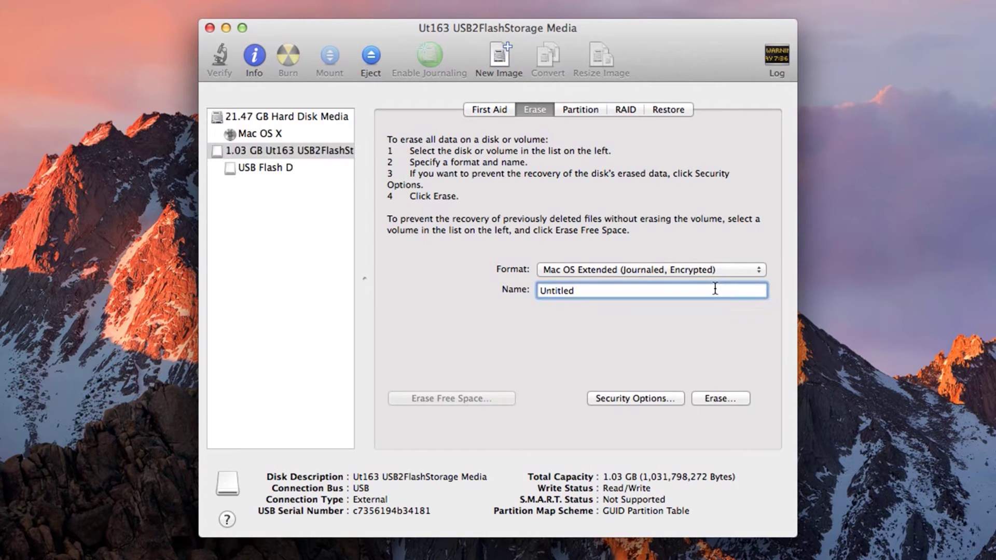
key("BackSpace")
type("Encrypt")
type("isk")
- Erase the USB drive protected by a new, verified password
left_click(712, 399)
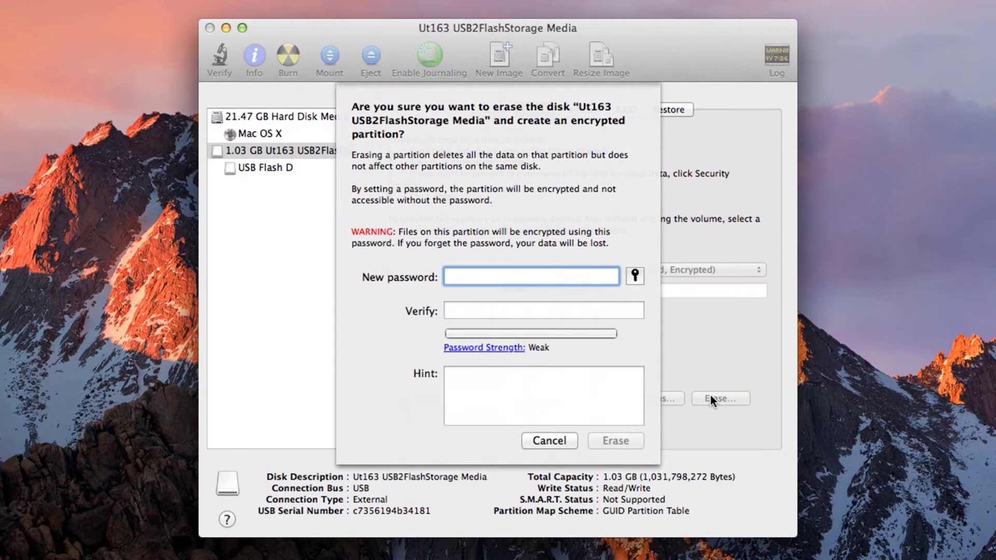
type("•••••••")
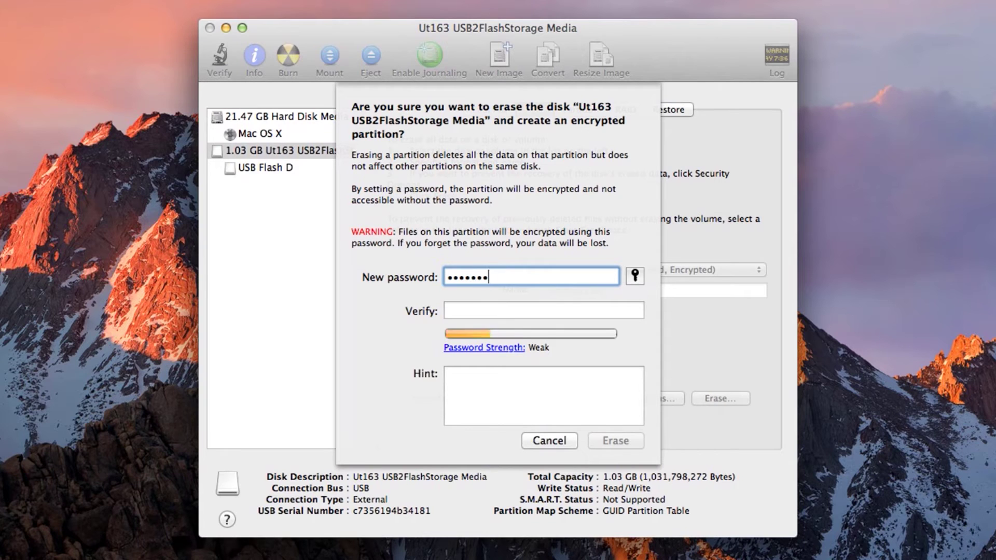
type("••••••••••••••••••")
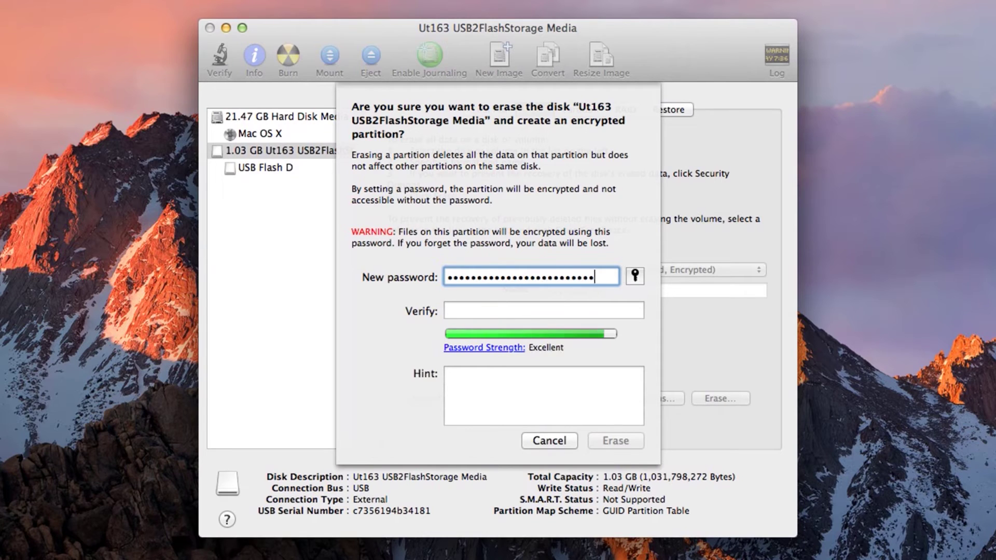
type("•••")
key("Tab")
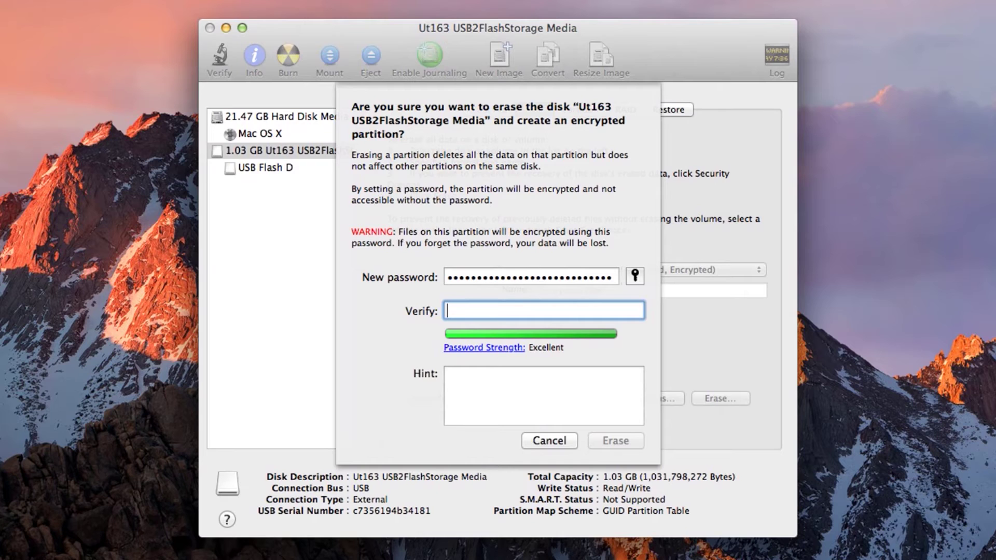
type("••••••••••••")
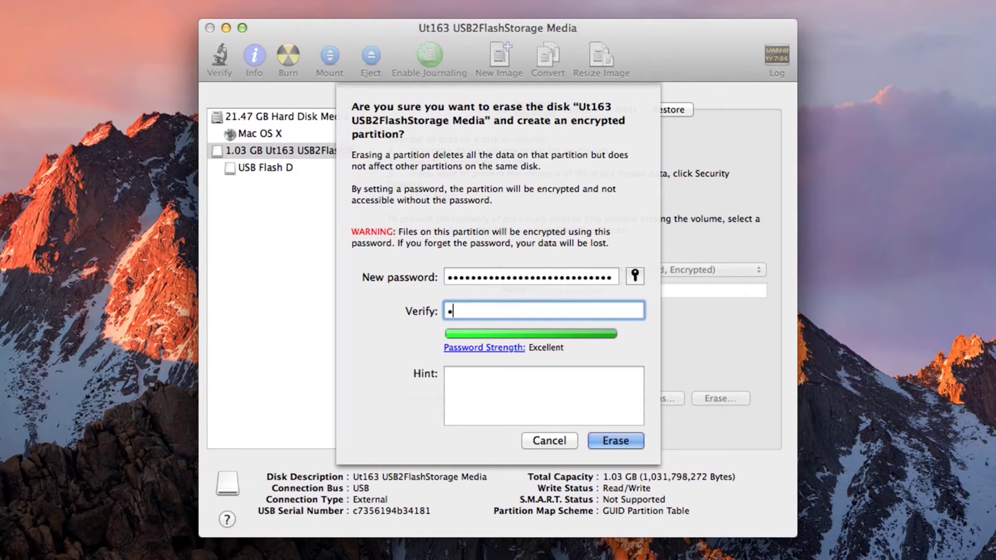
type("••••••••••••••••")
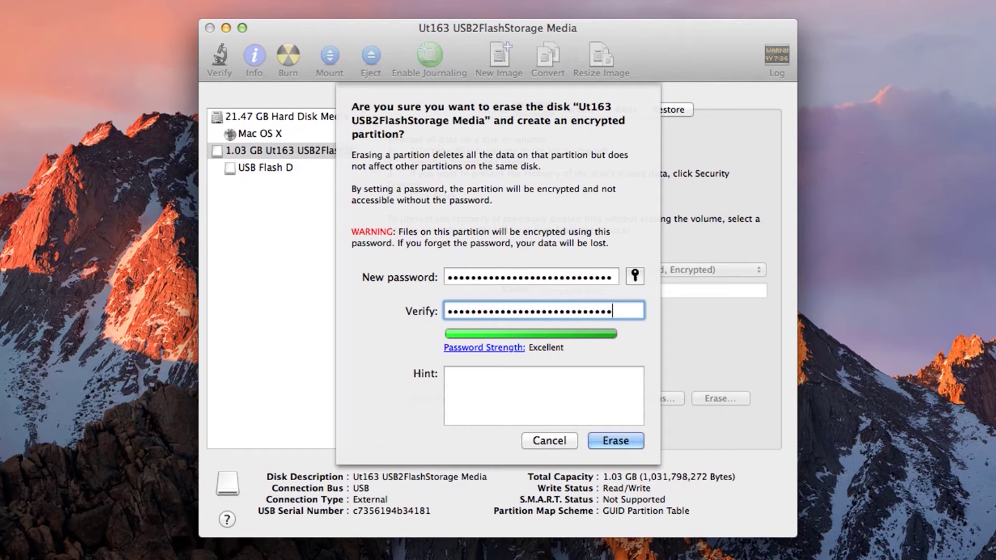
left_click(620, 440)
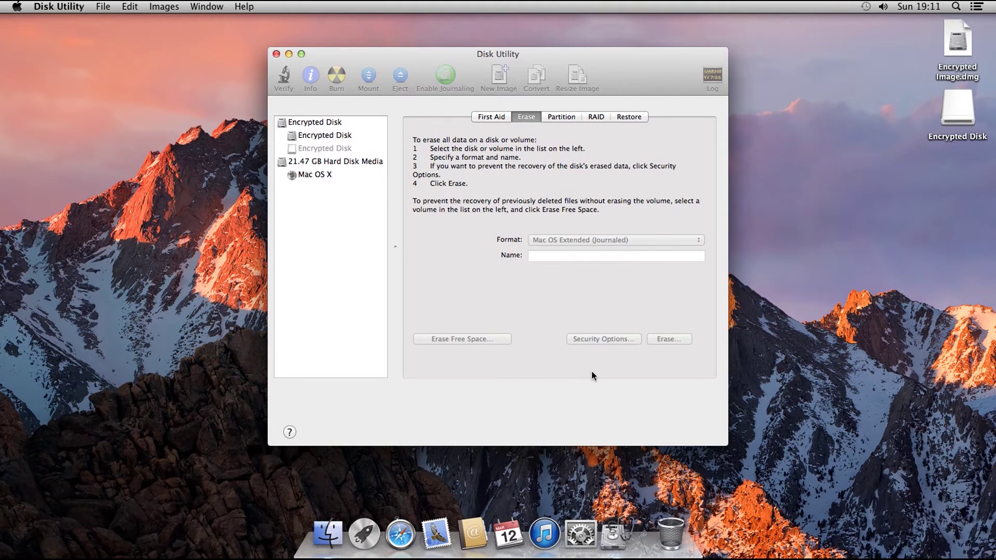
- Minimize Disk Utility, add a 'Sensitive Files' folder to Encrypted Disk, then eject the disk
left_click(289, 54)
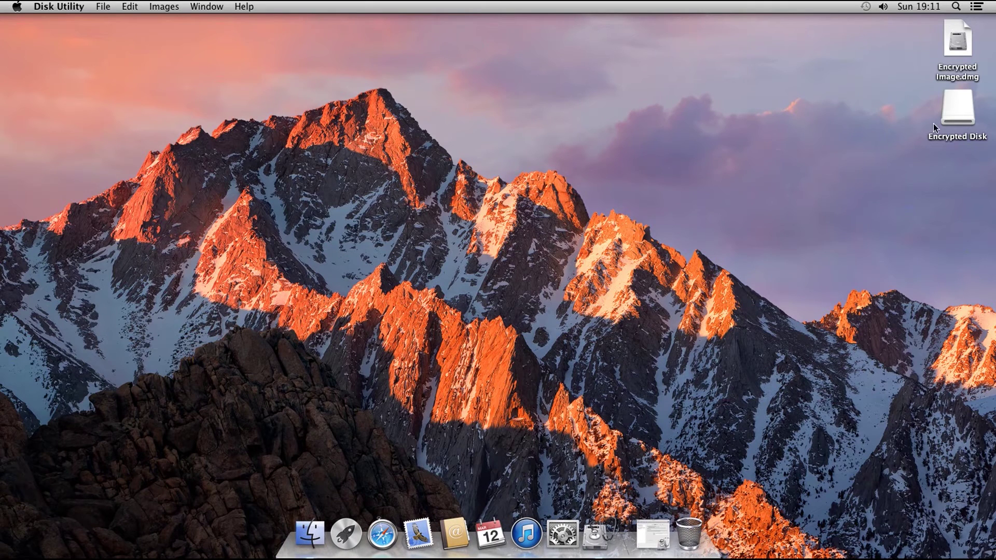
double_click(960, 111)
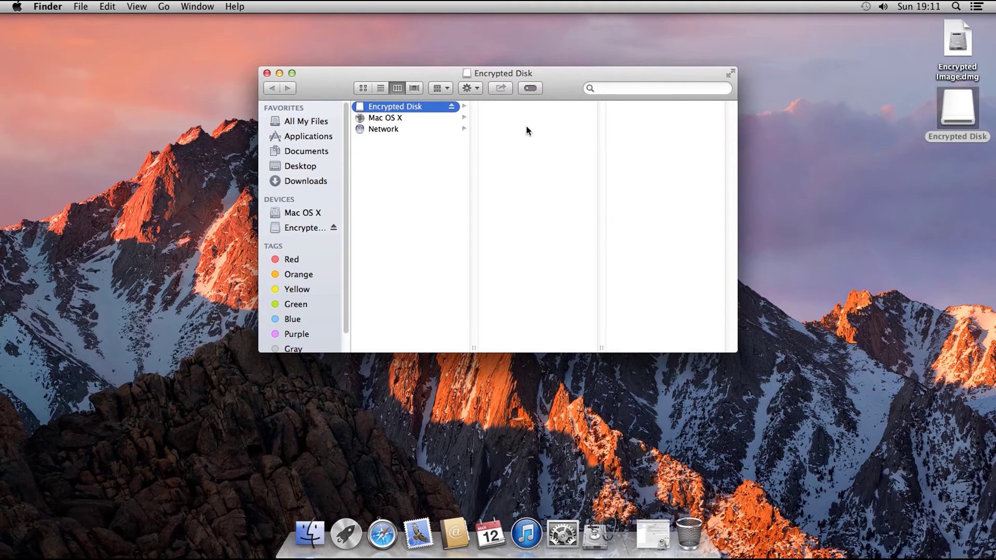
right_click(493, 117)
left_click(497, 122)
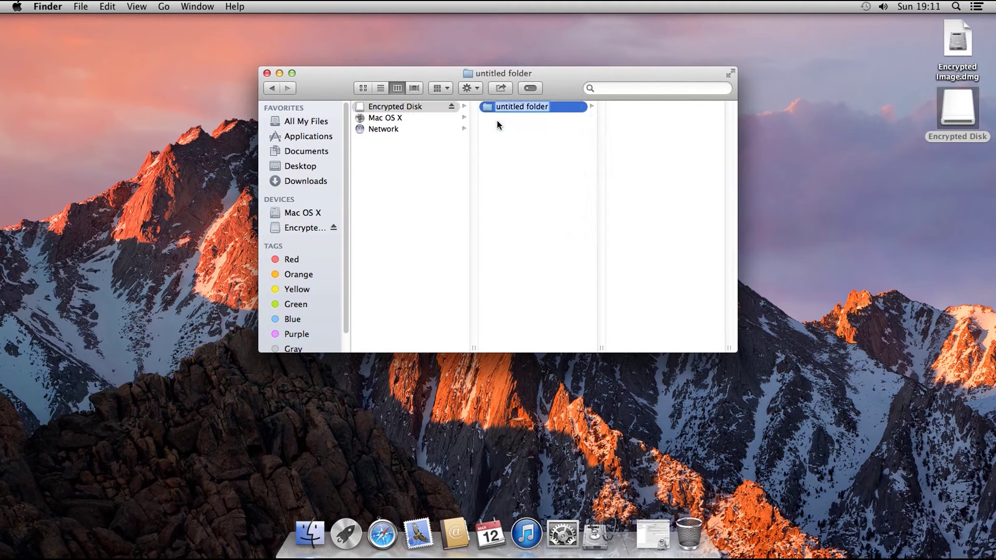
type("Sensitive")
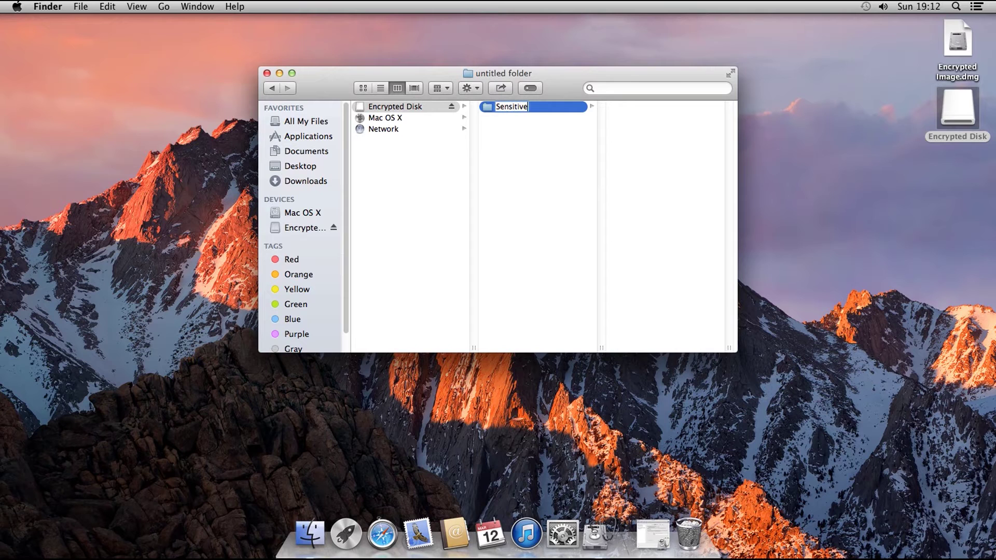
type(" Files")
key("Return")
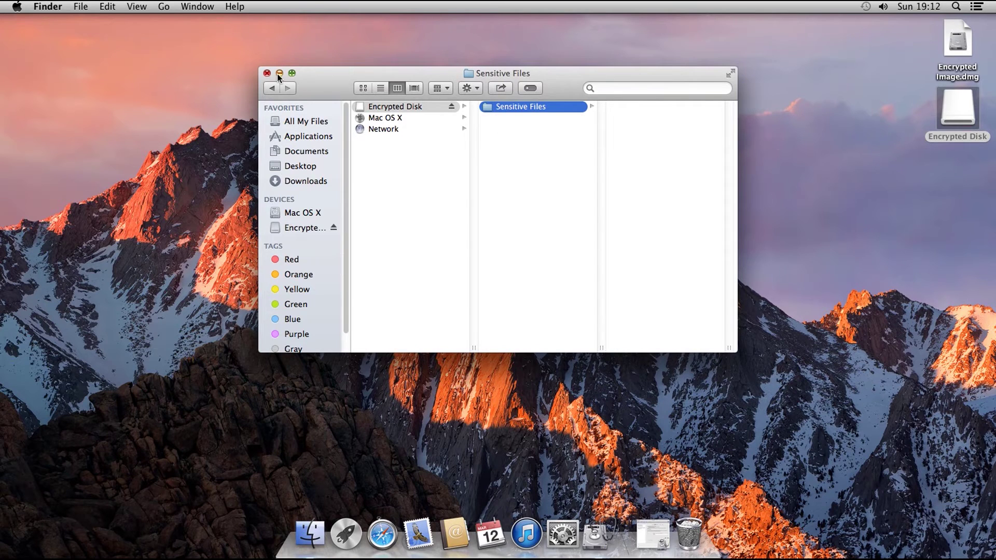
left_click(279, 74)
left_click_drag(958, 106, 690, 534)
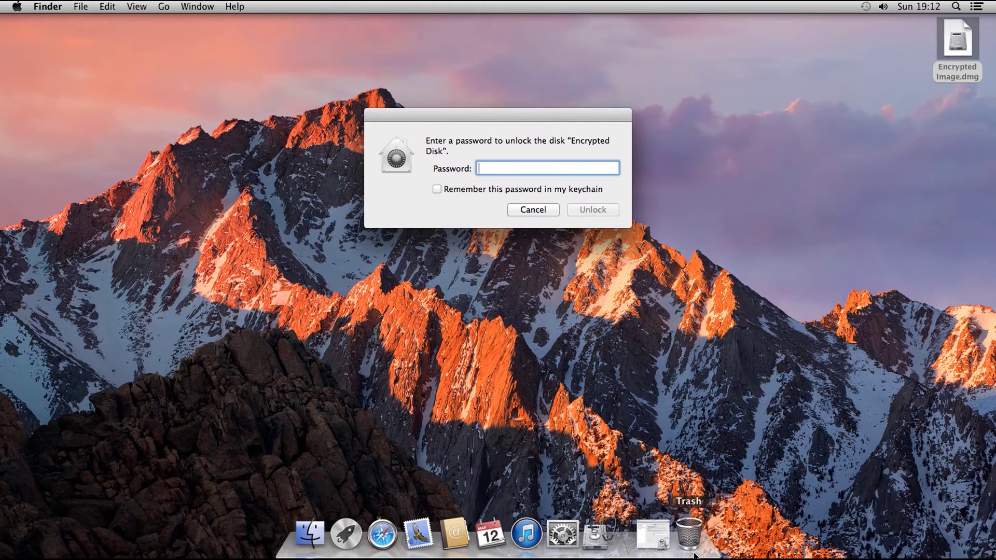
- Unlock Encrypted Disk with its password, confirm its Sensitive Files folder, then eject it
type("•••••••••••")
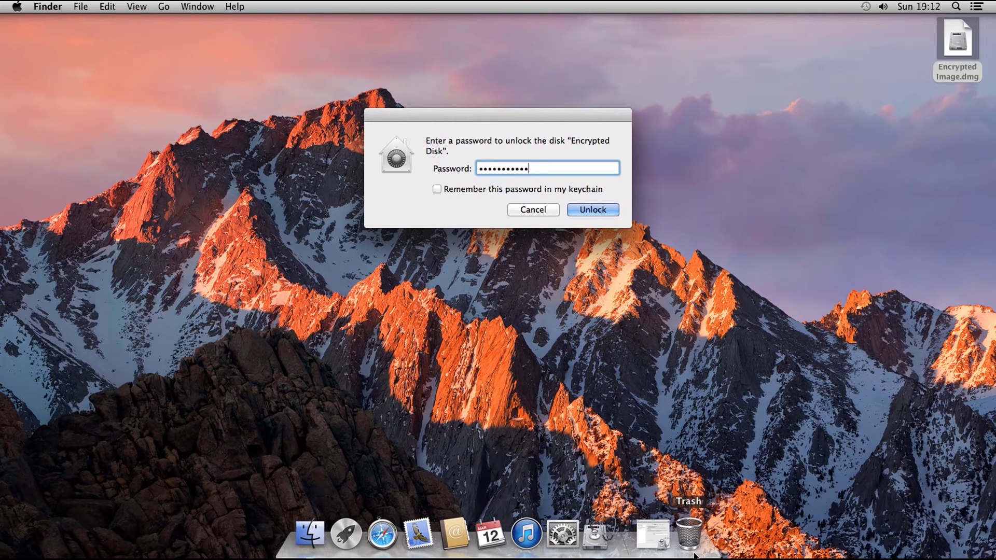
type("••••••••••••••••")
key("Return")
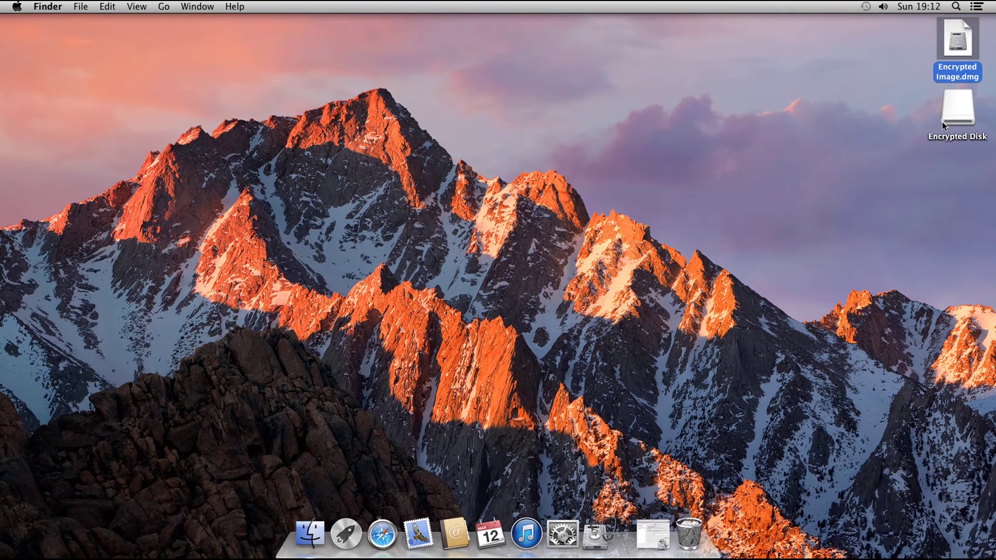
double_click(949, 120)
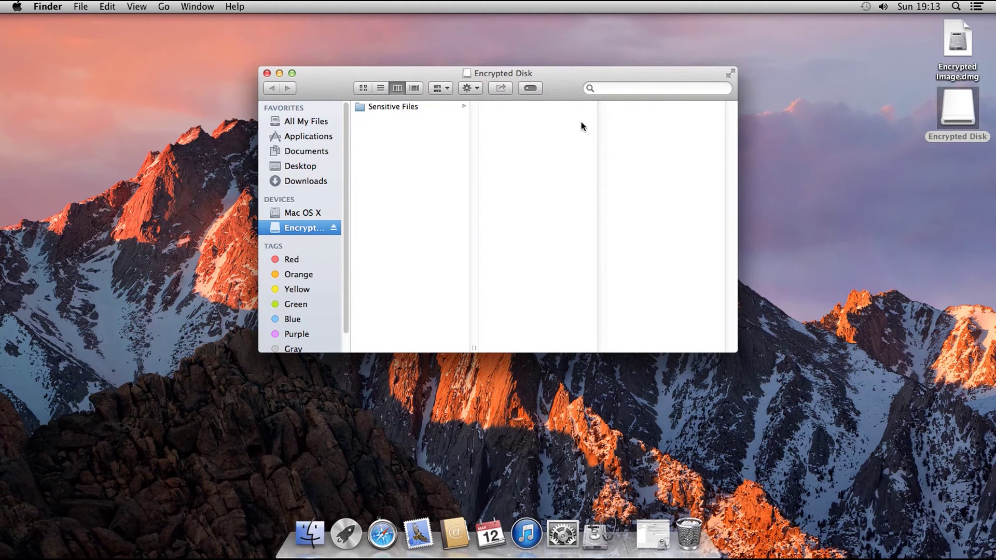
left_click(266, 73)
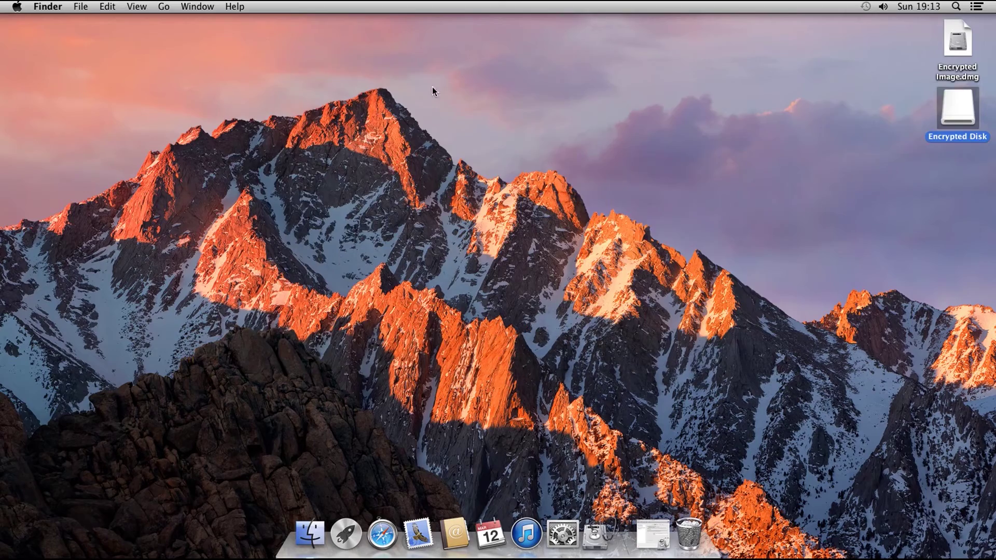
left_click_drag(963, 107, 693, 541)
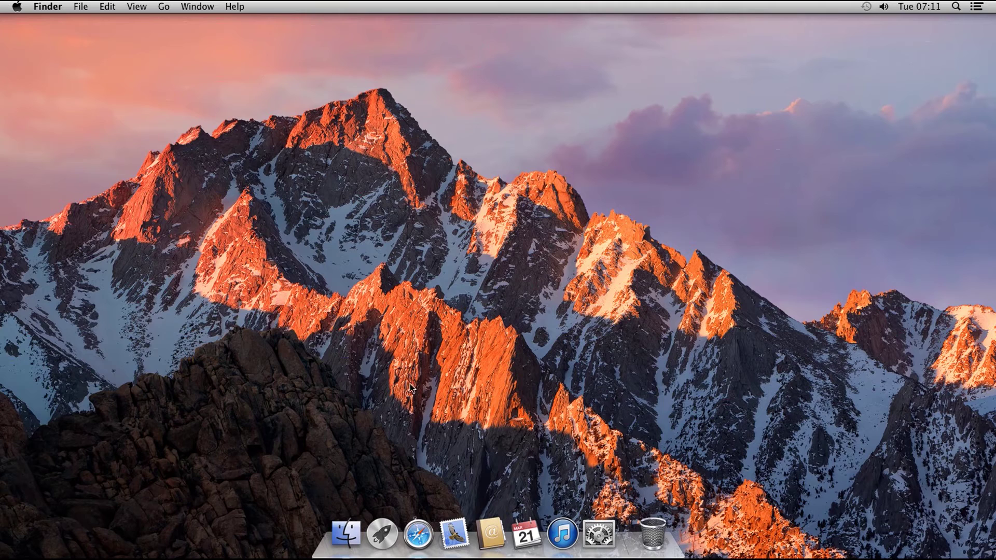
- Encrypt USB DRIVE from the Finder sidebar with a password and the hint 'My Password Hint'
left_click(353, 527)
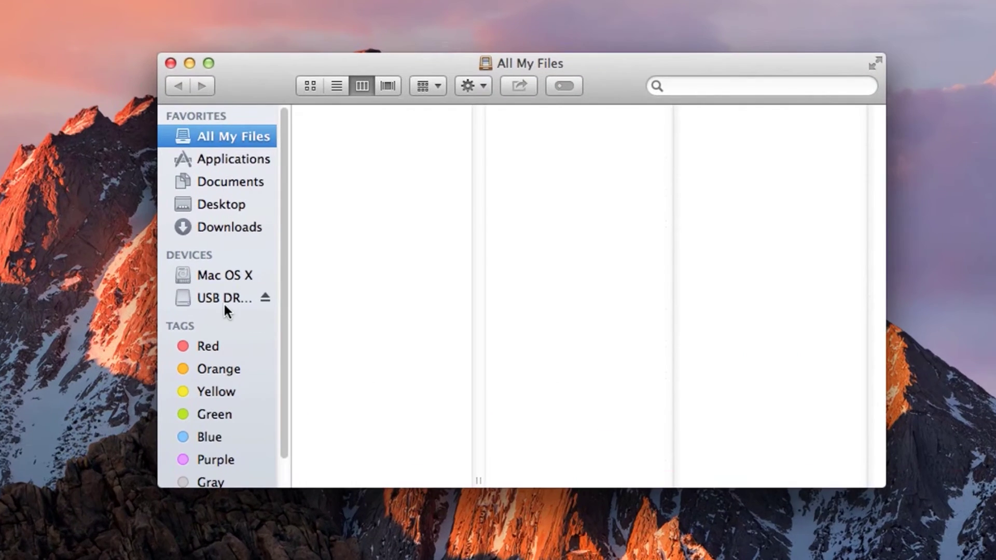
left_click(283, 249)
right_click(284, 249)
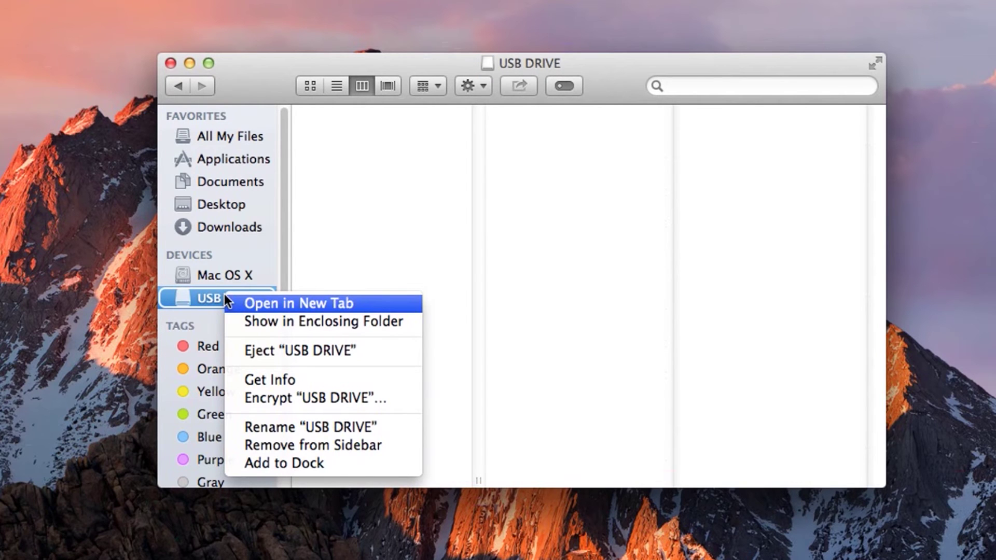
left_click(256, 395)
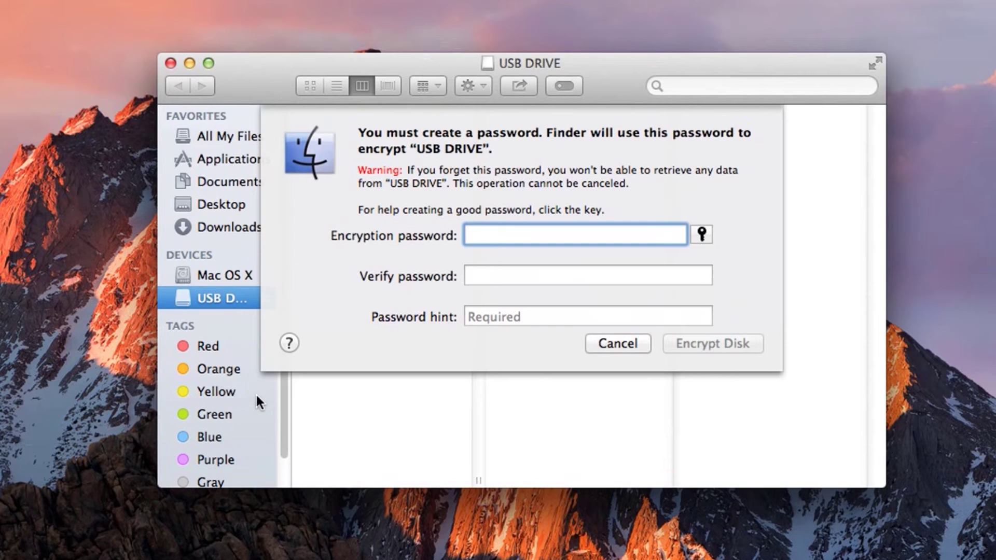
type("•••••••••••••••••••••••••••")
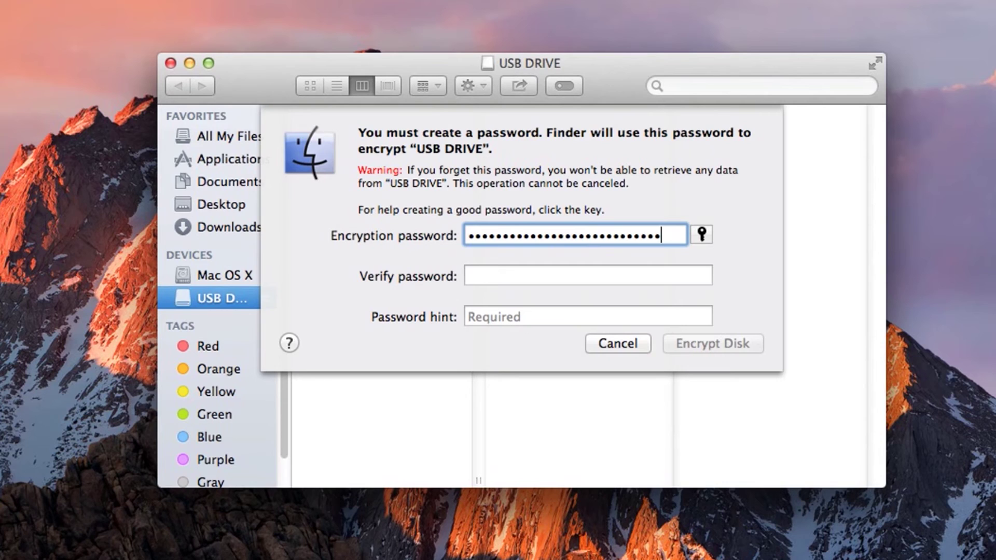
key("Tab")
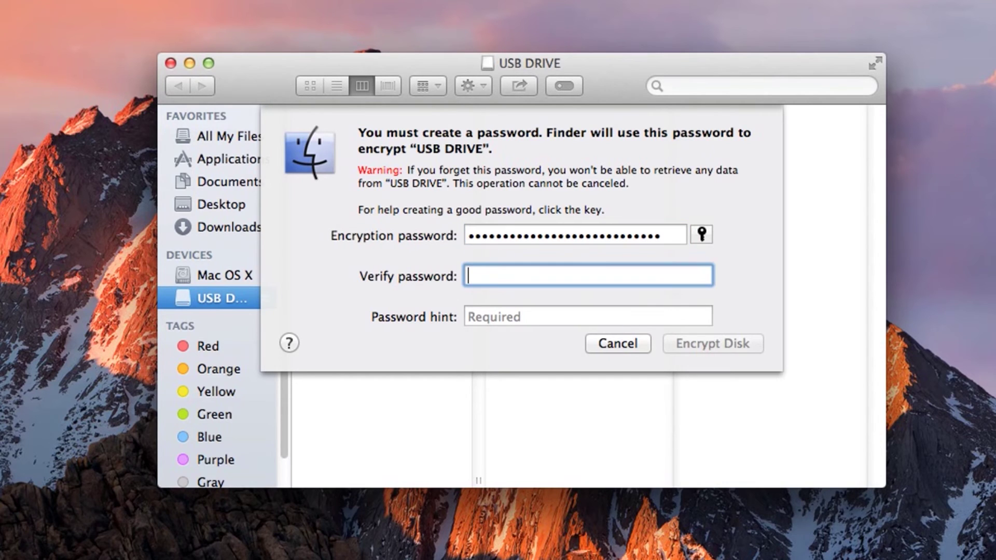
type("••••••••••••••••••••••••••")
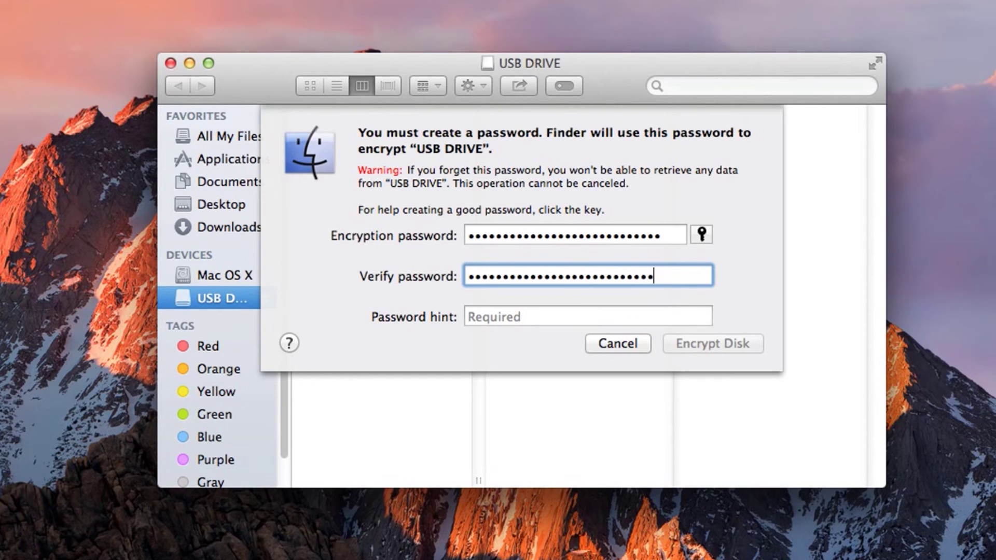
key("Tab")
type("My ")
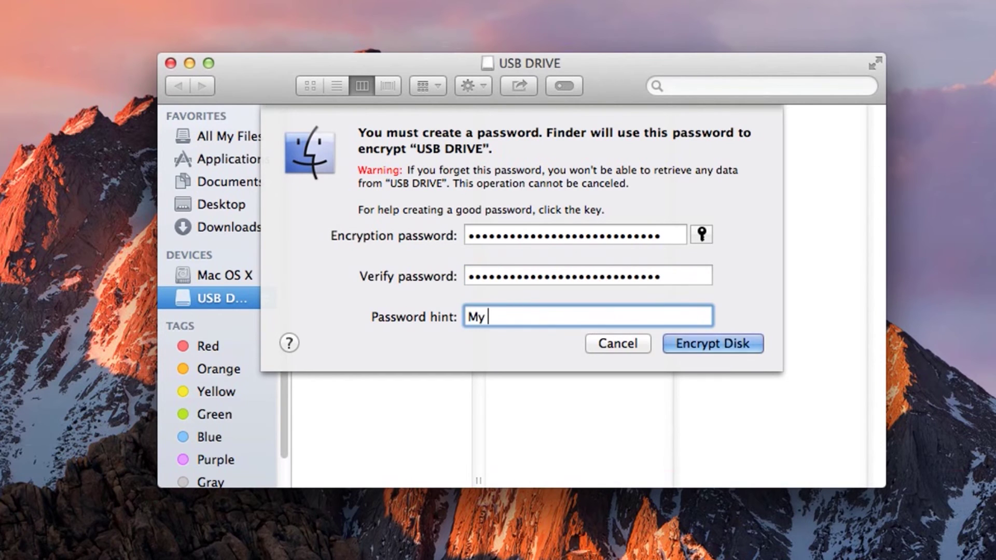
type("Password Hint")
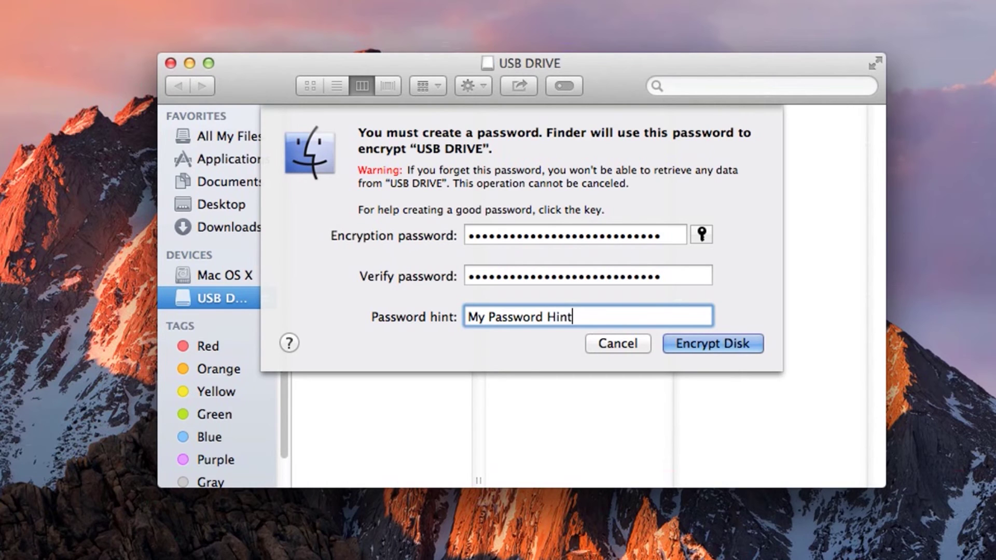
left_click(706, 343)
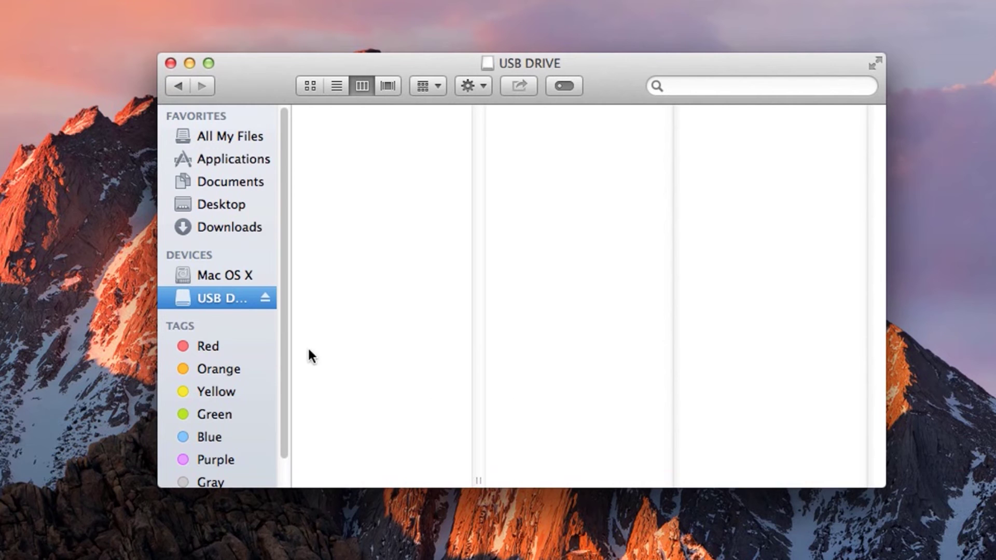
- Eject USB DRIVE from the sidebar and close its Finder window
left_click(265, 298)
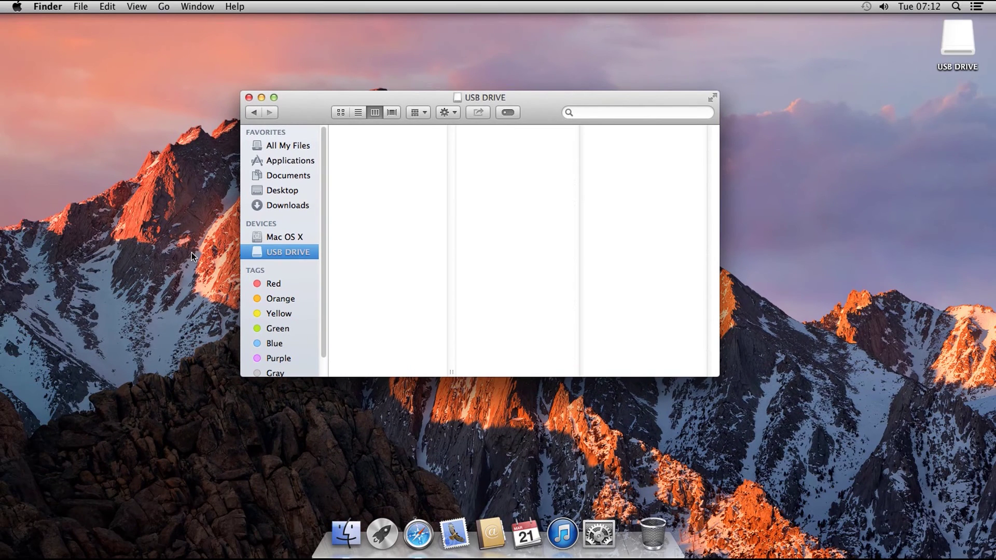
key("super+w")
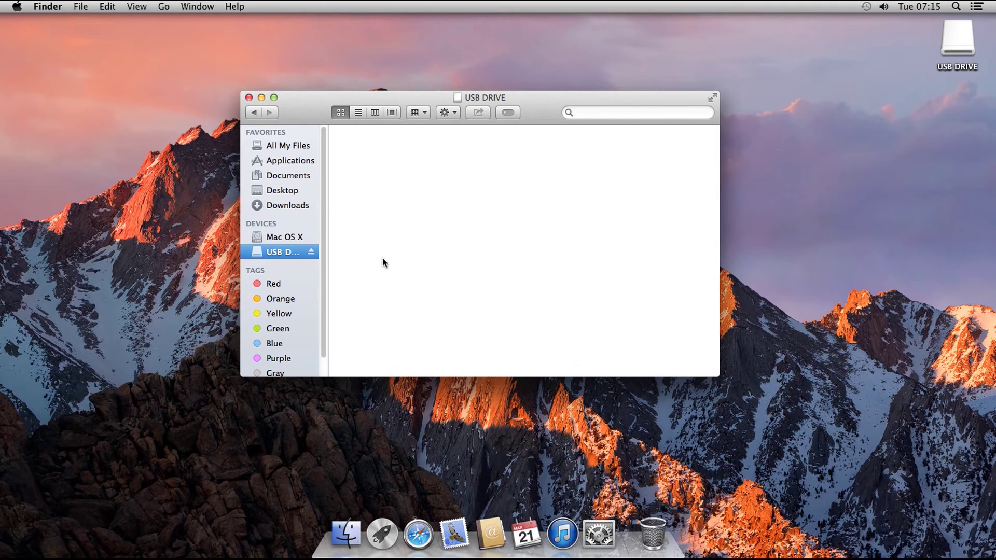
- Copy Sensitive File 1 and Sensitive File 2 from Documents onto USB DRIVE, then eject it
left_click(298, 177)
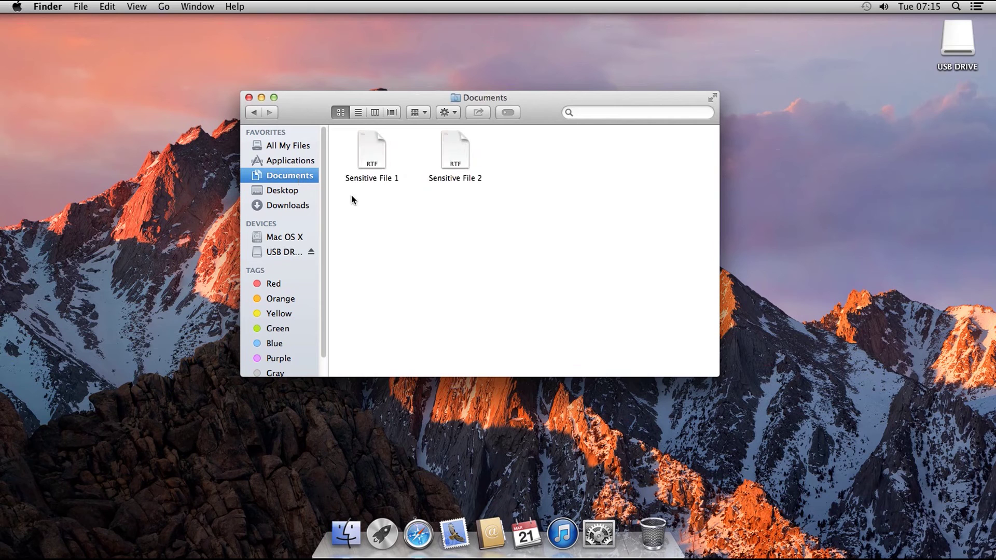
key("super+a")
left_click_drag(366, 157, 261, 252)
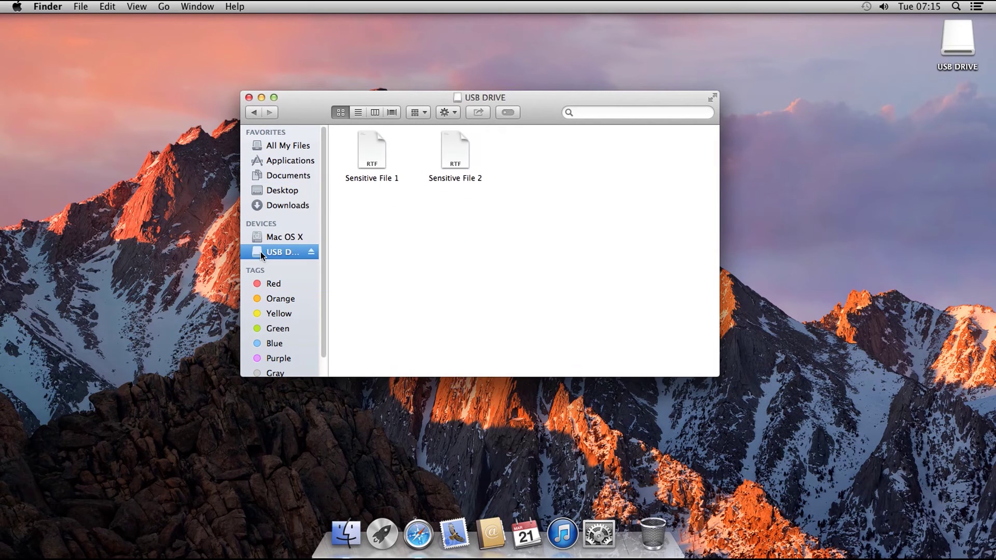
left_click(227, 256)
left_click(311, 253)
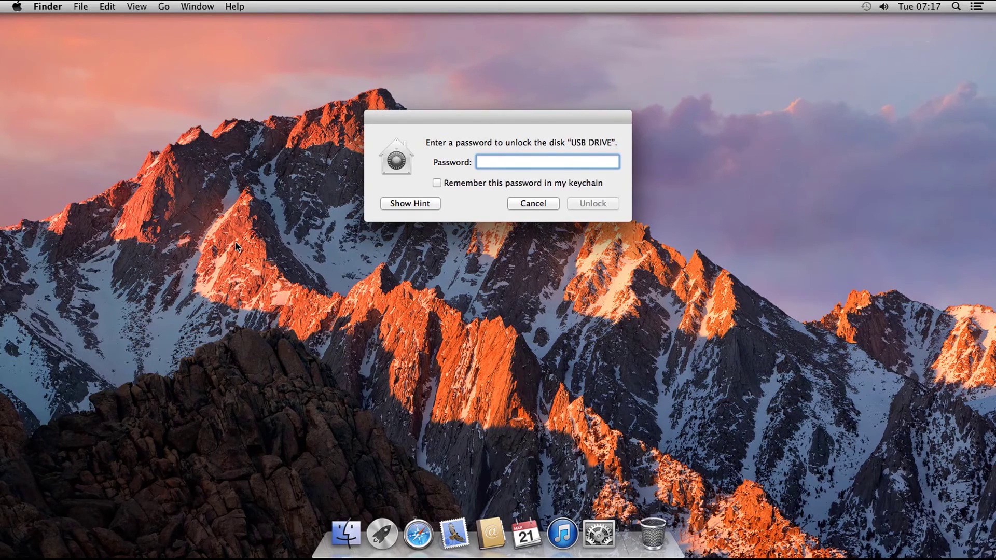
- Unlock USB DRIVE with its password, verify both Sensitive Files are present, and eject it
type("•••••••••••")
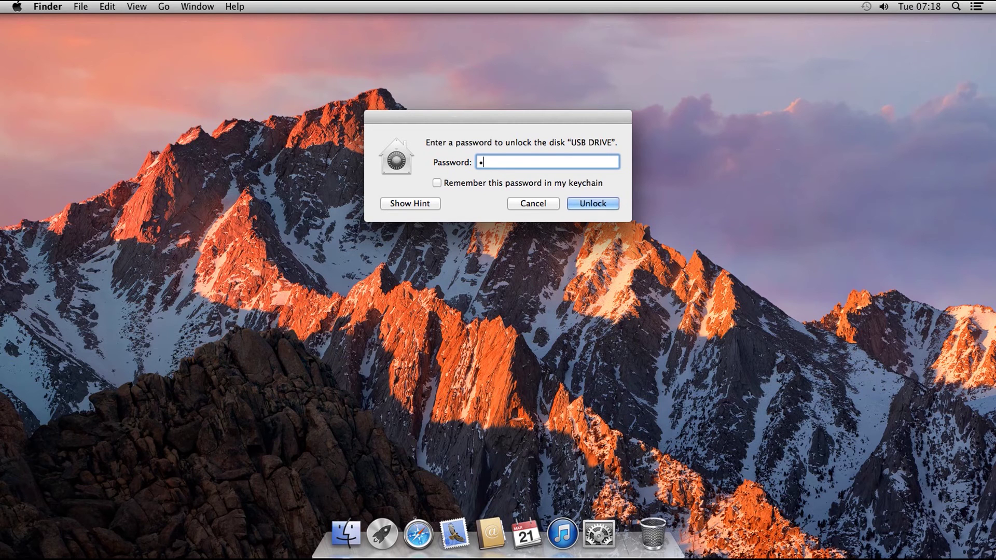
type("•••••••••••••••")
key("Return")
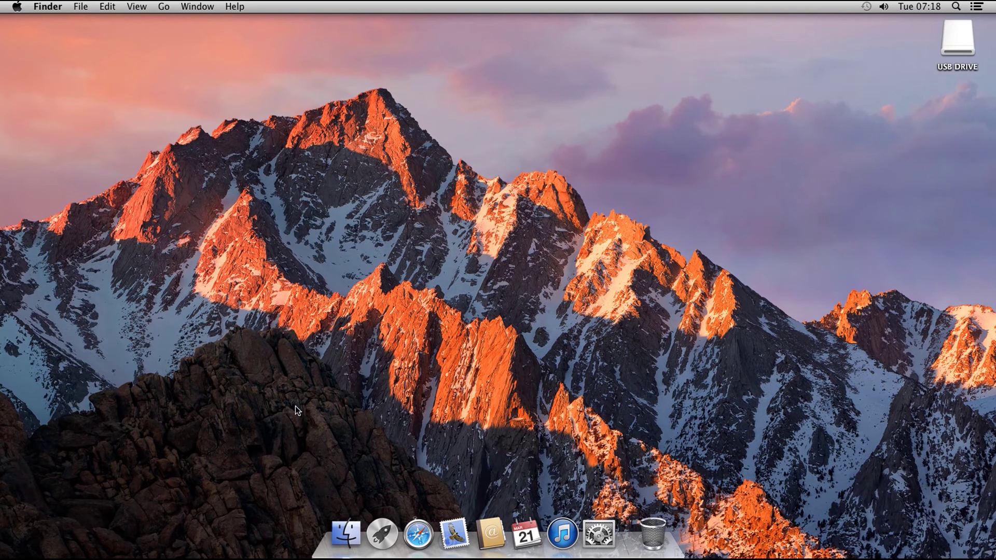
left_click(346, 533)
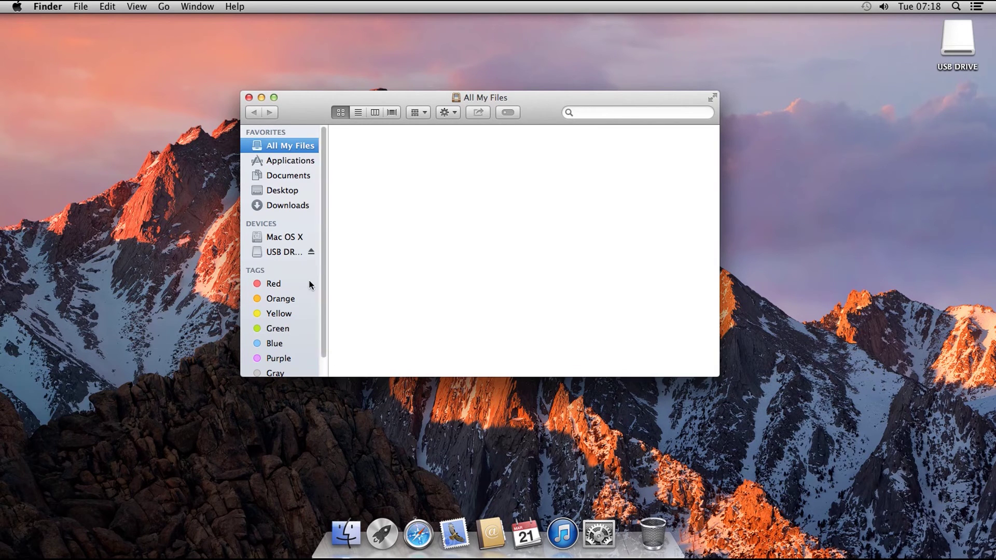
left_click(295, 252)
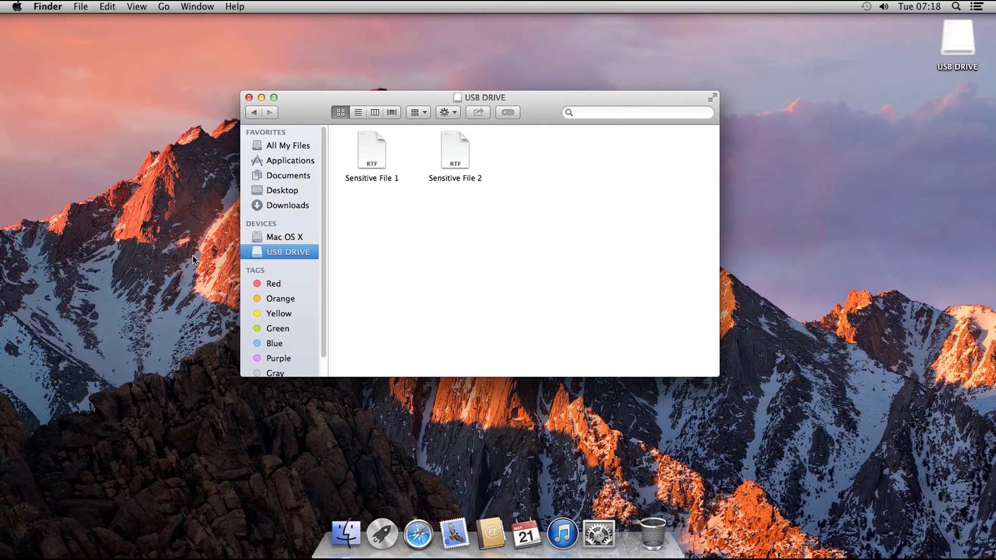
key("super+e")
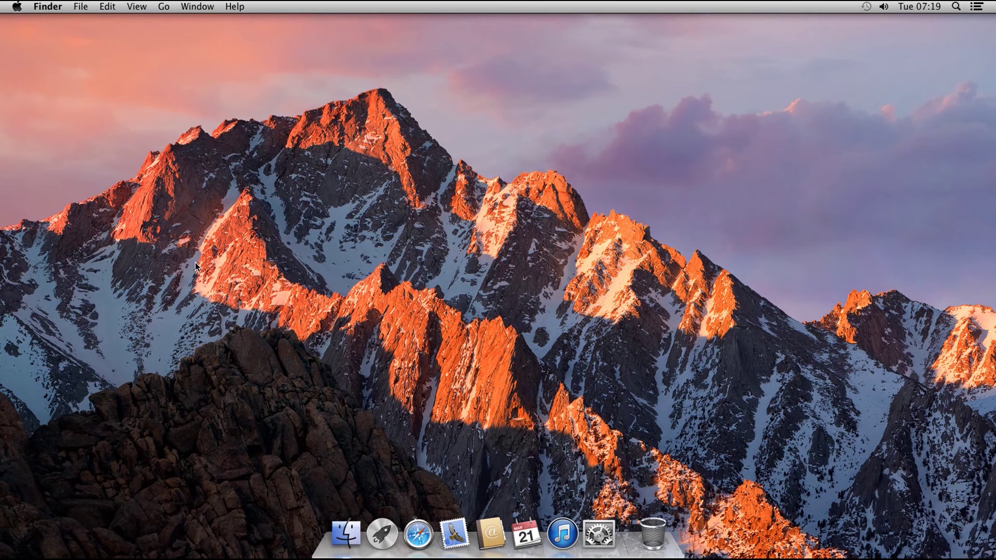